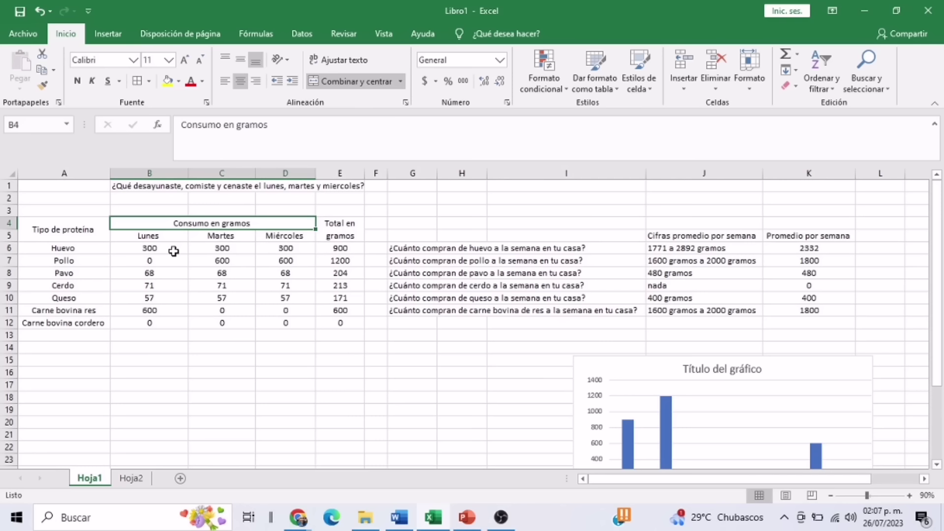
Dismiss the Fotos notification and clear the scratch values from cells E14:E16 below the protein table
{"action": "left_click", "coordinate": [307, 519]}
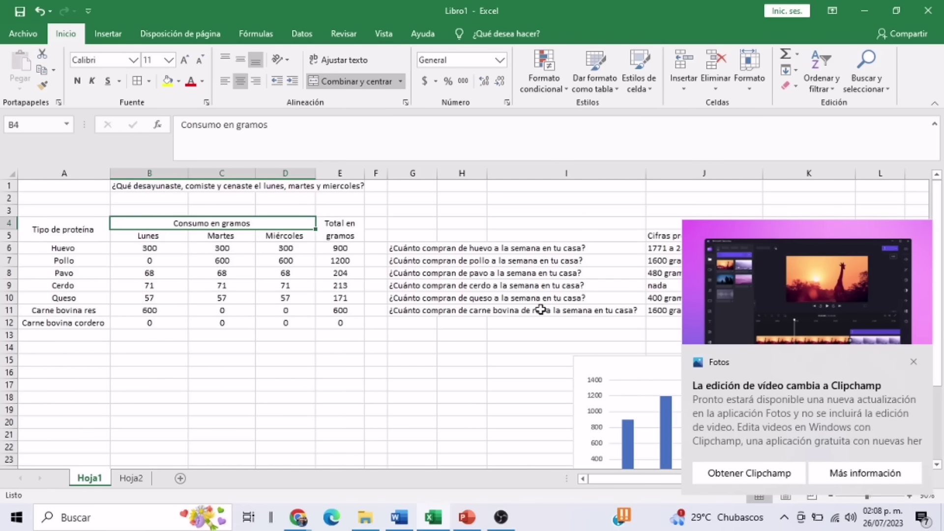
{"action": "left_click", "coordinate": [913, 363]}
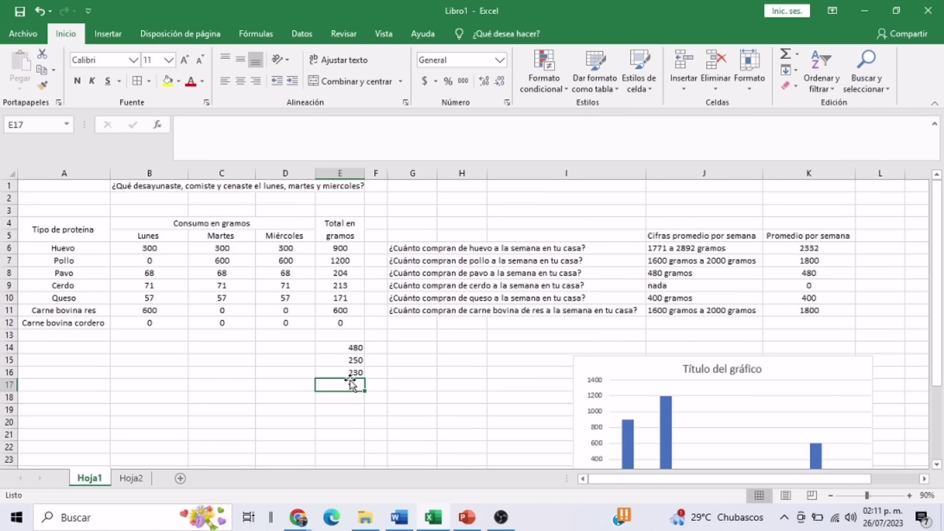
{"action": "left_click_drag", "start_coordinate": [354, 349], "coordinate": [357, 379]}
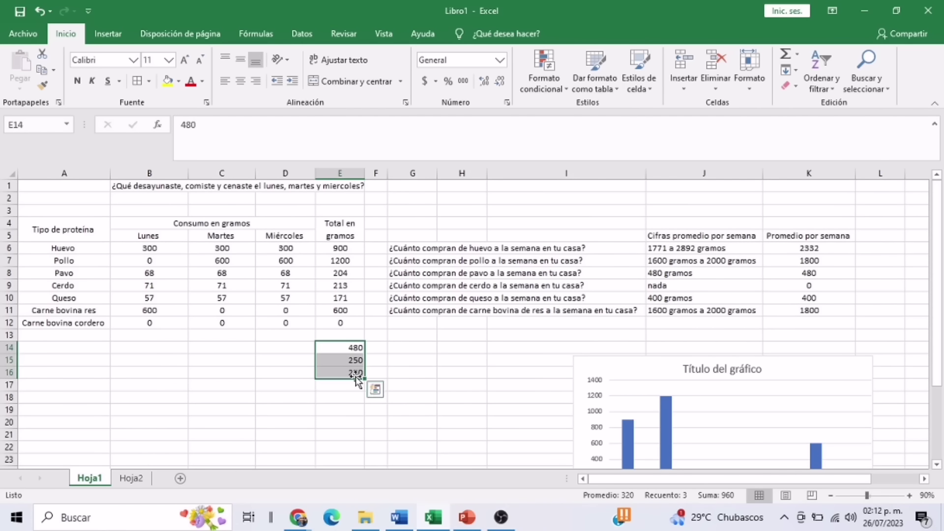
{"action": "key", "text": "Delete"}
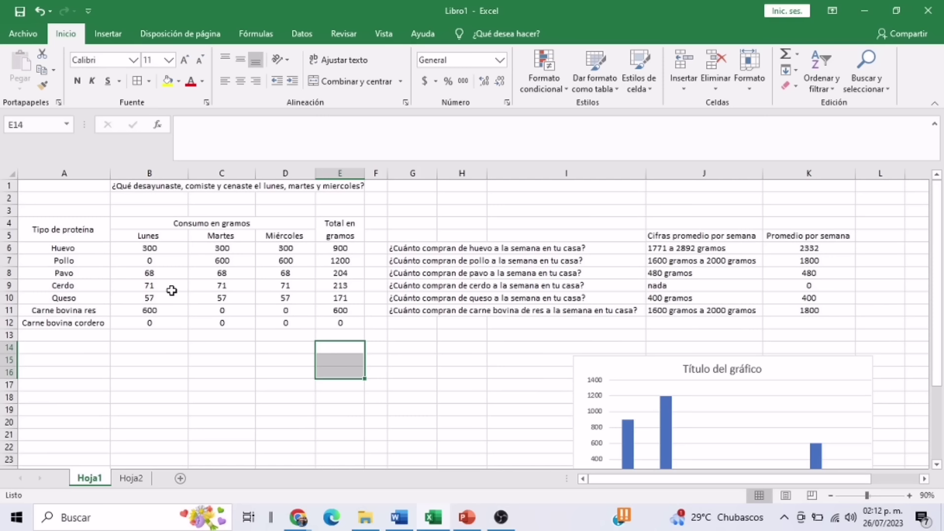
Examine the daily consumption of Pavo and Cerdo in the protein table, including the sum formula for Pavo's total
{"action": "left_click", "coordinate": [170, 274]}
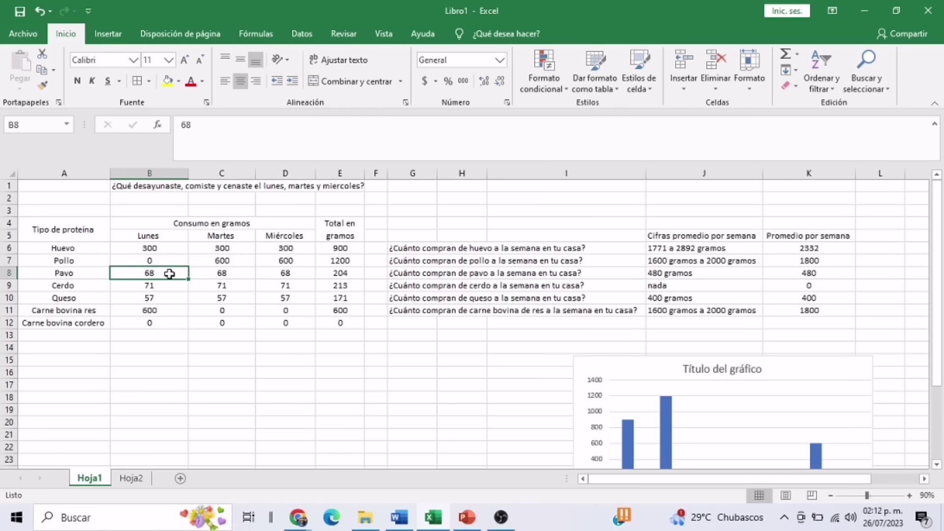
{"action": "key", "text": "Right"}
{"action": "key", "text": "Right"}
{"action": "key", "text": "Right"}
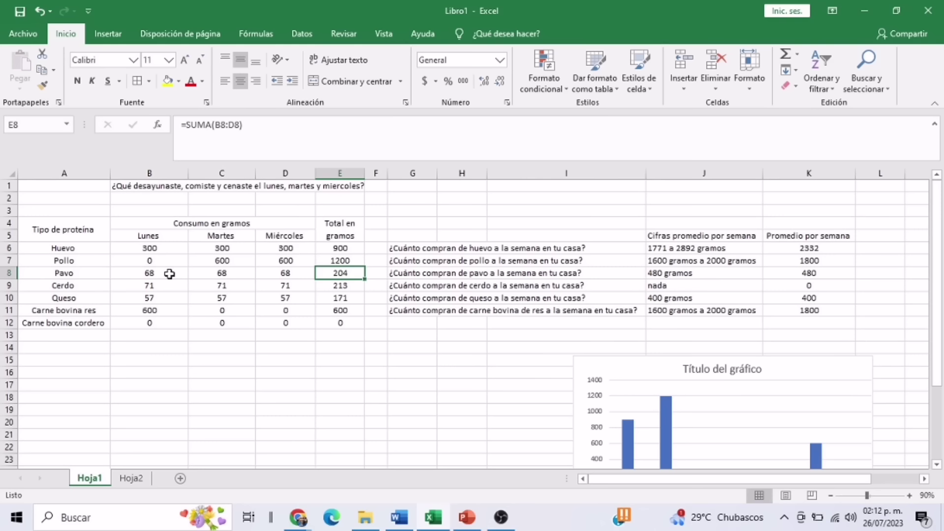
{"action": "key", "text": "Down"}
{"action": "key", "text": "Left"}
{"action": "key", "text": "Left"}
{"action": "key", "text": "Left"}
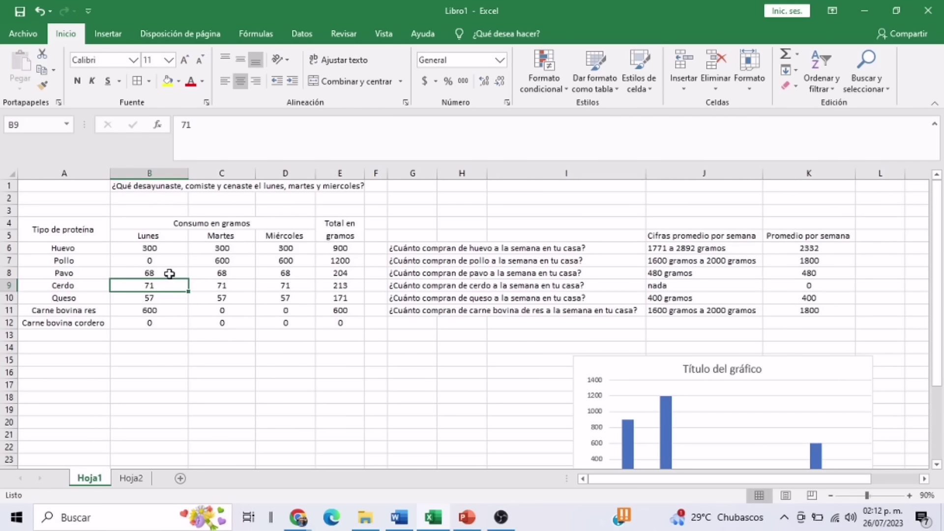
{"action": "left_click", "coordinate": [385, 357]}
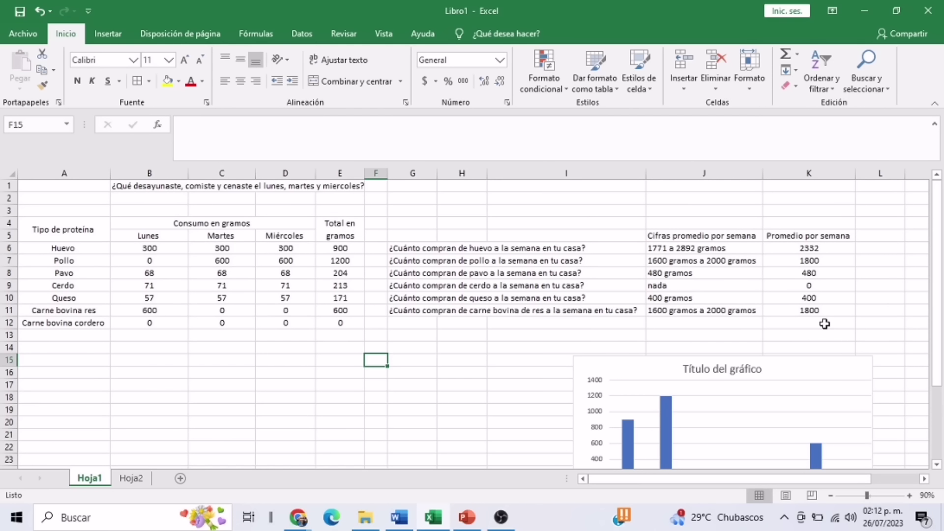
Examine the Queso, Carne bovina res and Carne bovina cordero rows, and look over the complete table from A4 to E12
{"action": "left_click", "coordinate": [180, 301]}
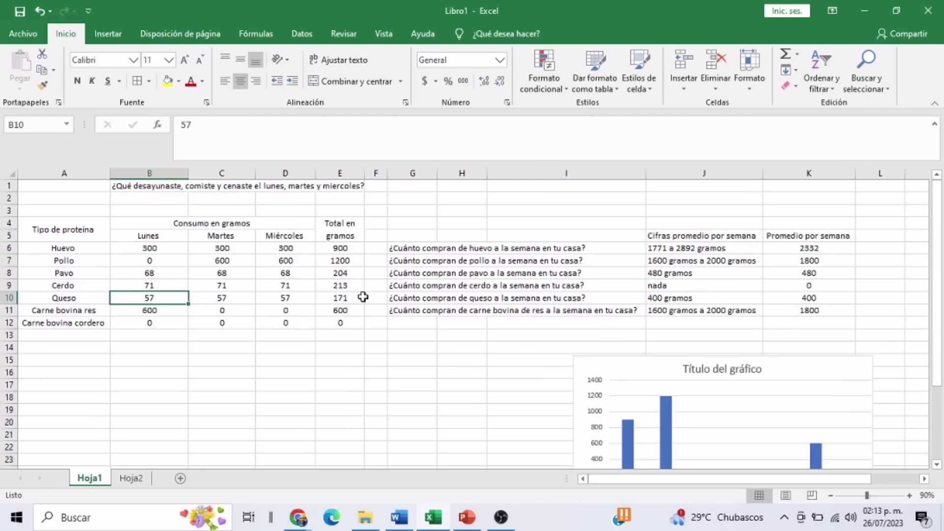
{"action": "left_click", "coordinate": [157, 315]}
{"action": "left_click", "coordinate": [226, 310]}
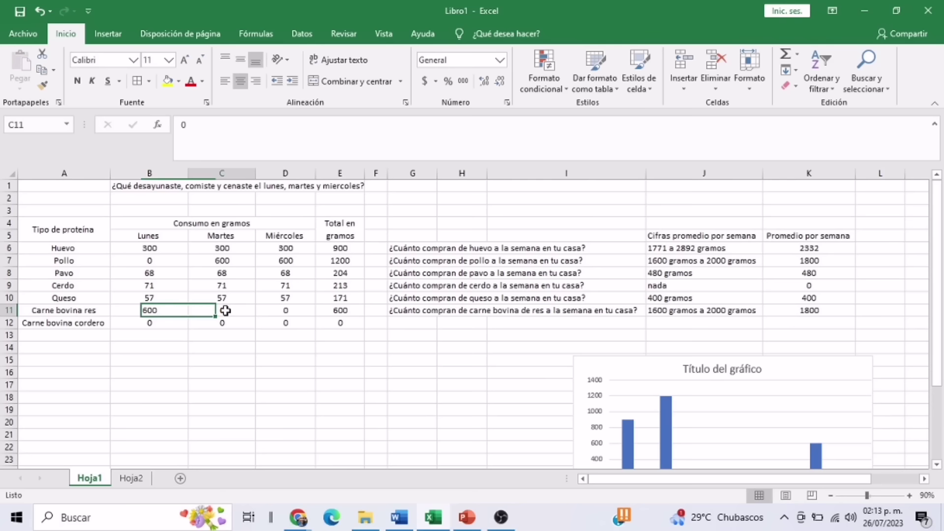
{"action": "left_click", "coordinate": [283, 308]}
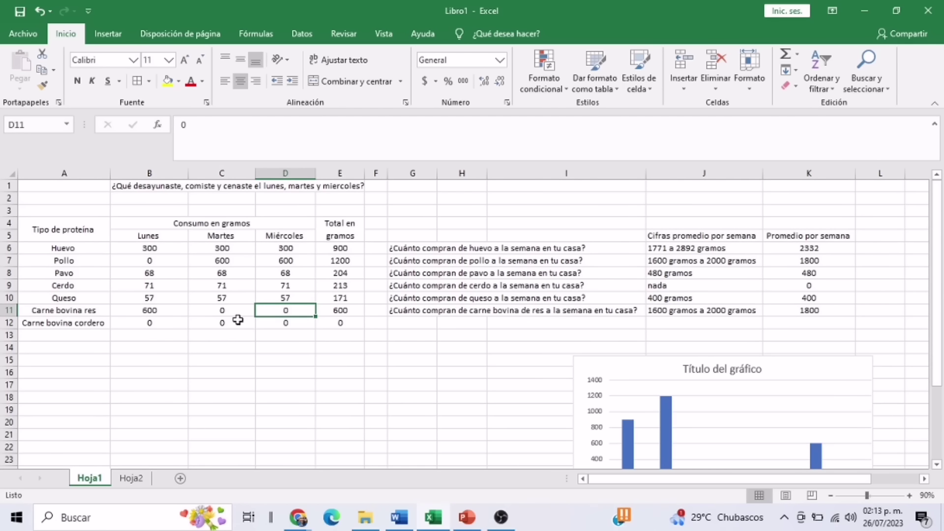
{"action": "left_click", "coordinate": [341, 311]}
{"action": "left_click", "coordinate": [156, 331]}
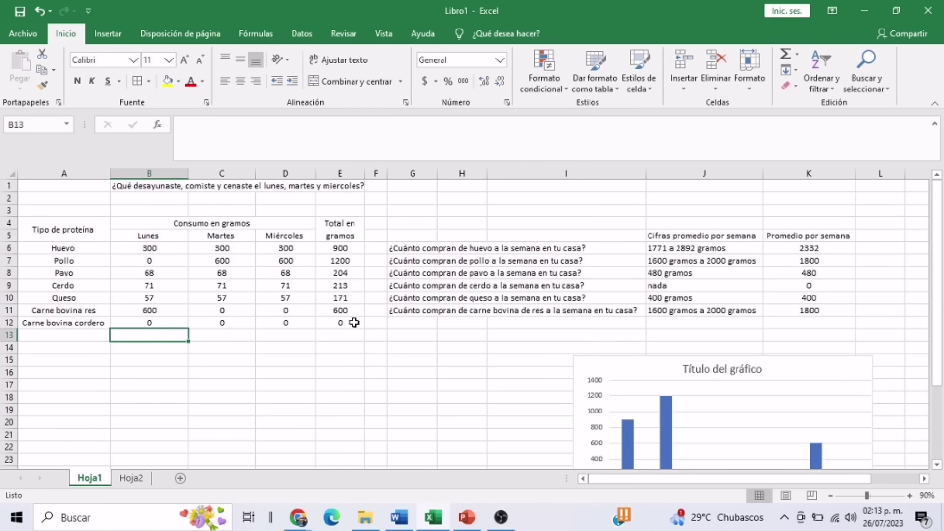
{"action": "left_click_drag", "start_coordinate": [353, 323], "coordinate": [100, 229]}
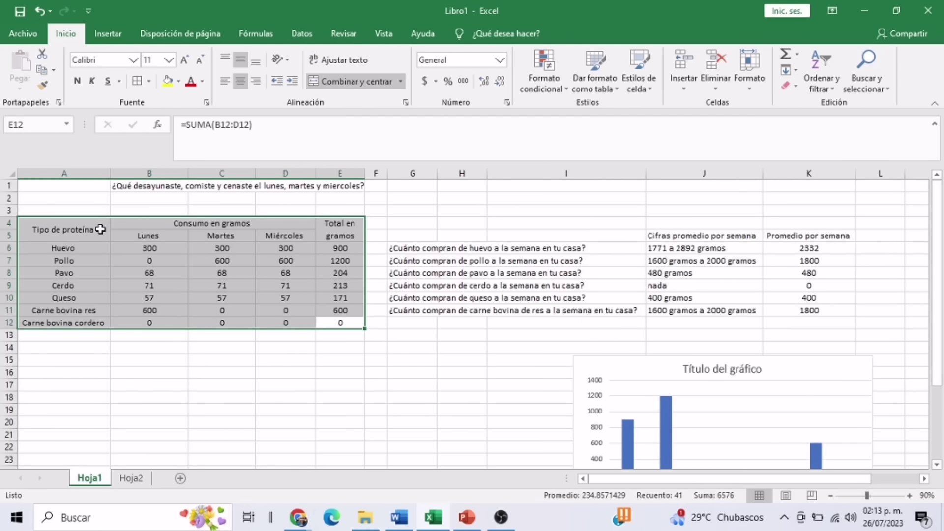
{"action": "left_click", "coordinate": [369, 385]}
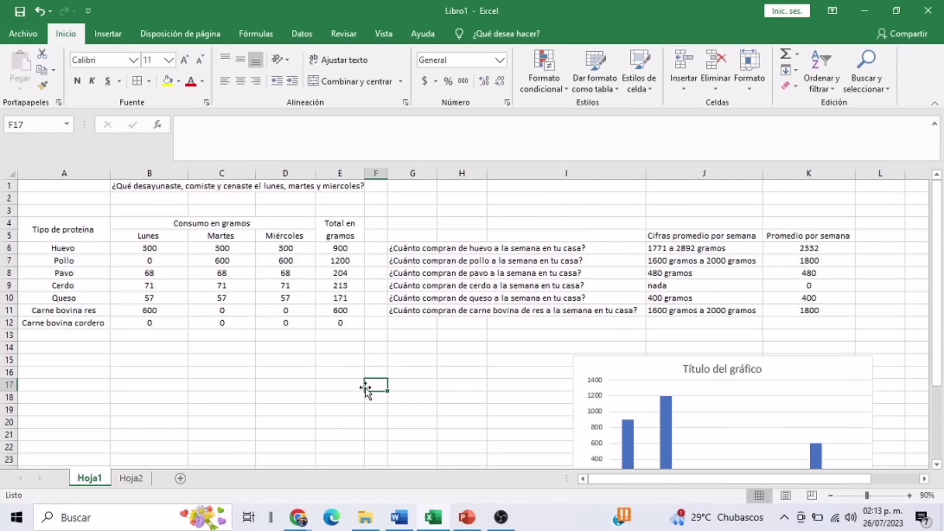
Switch to the activity's PowerPoint presentation to view the instructions slide
{"action": "left_click", "coordinate": [466, 518]}
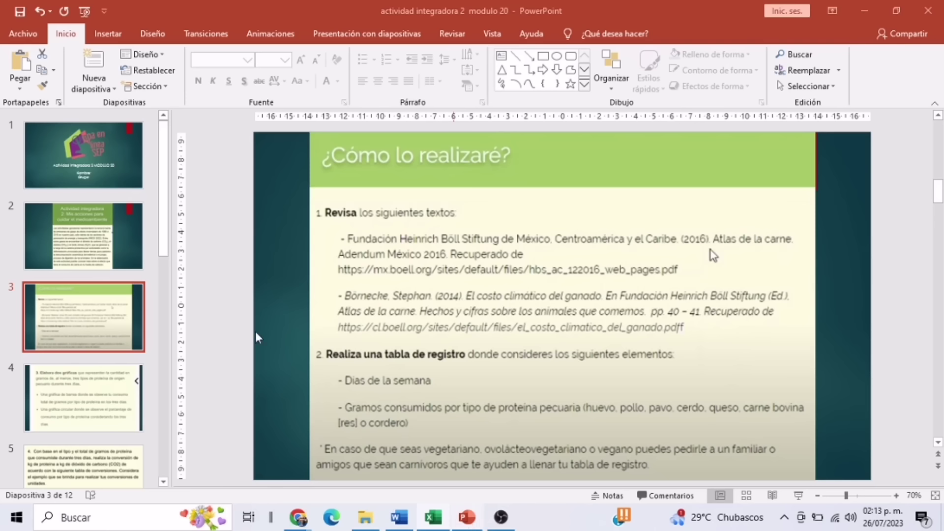
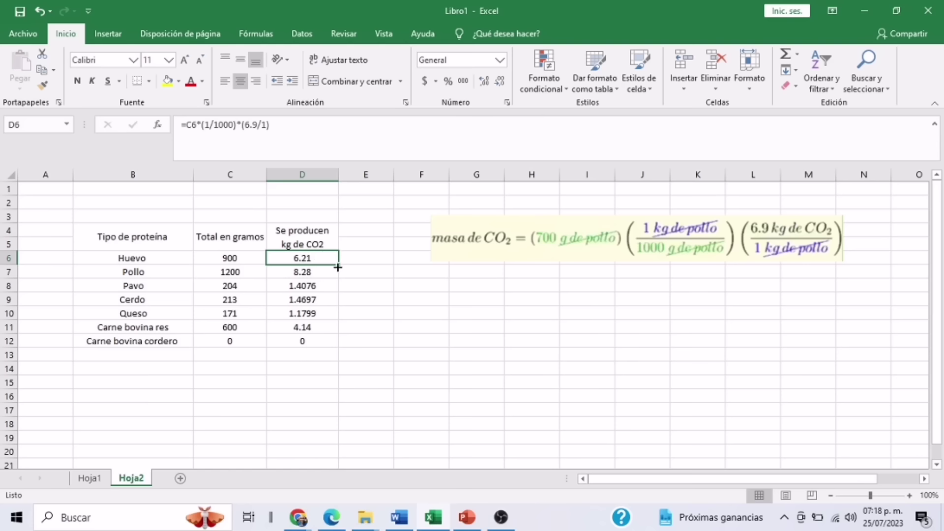
Fill the CO2 conversion formula in D6 of Hoja2 down through D12 for all protein types
{"action": "left_click_drag", "start_coordinate": [340, 267], "coordinate": [334, 348]}
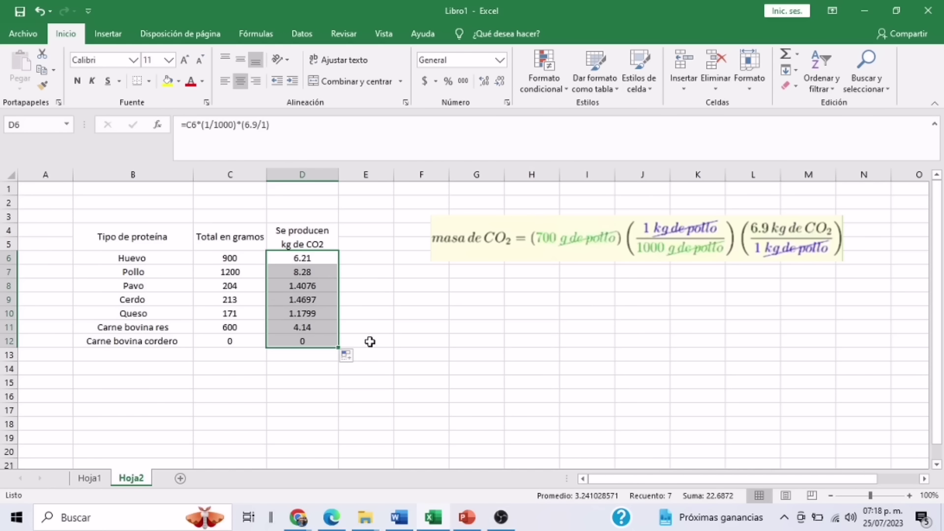
{"action": "left_click", "coordinate": [369, 341]}
Inspect the CO2 conversion formulas for Pollo, Pavo, Queso and Carne bovina res against their gram totals
{"action": "left_click", "coordinate": [314, 271]}
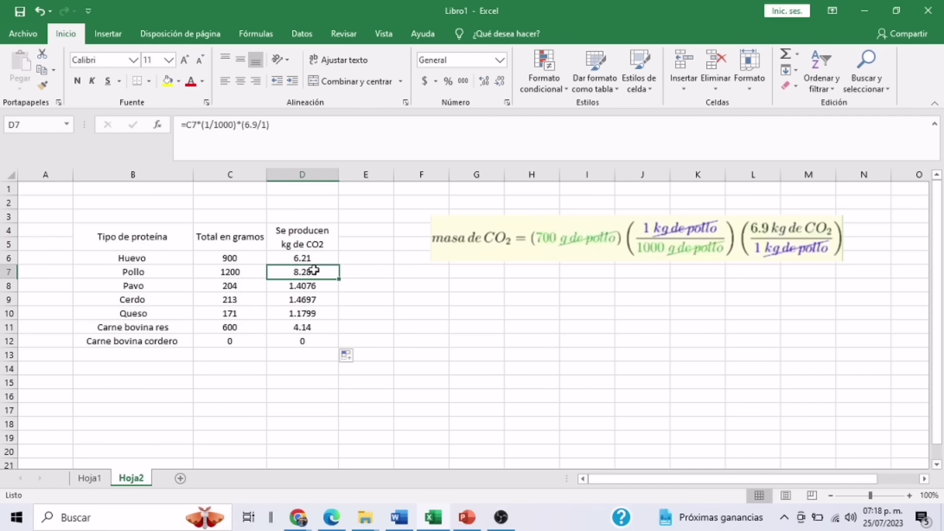
{"action": "left_click", "coordinate": [197, 124]}
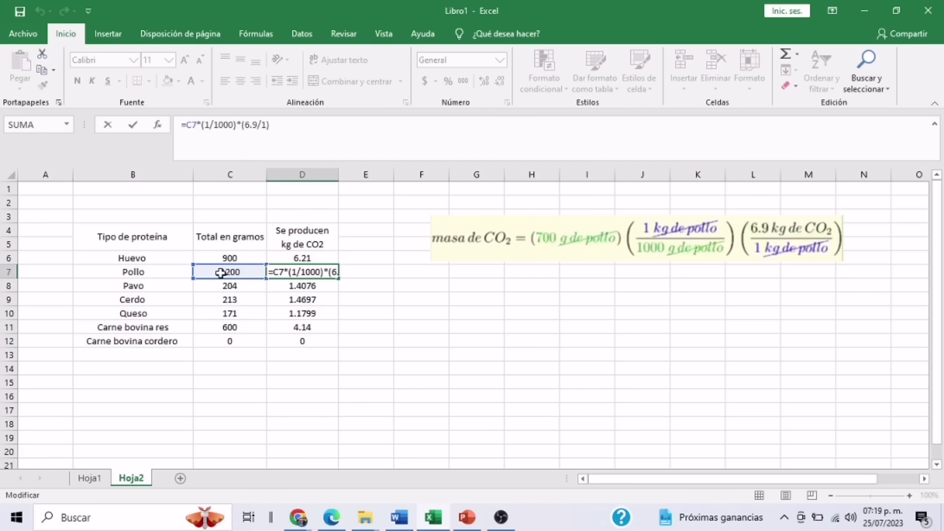
{"action": "key", "text": "Return"}
{"action": "left_click", "coordinate": [291, 147]}
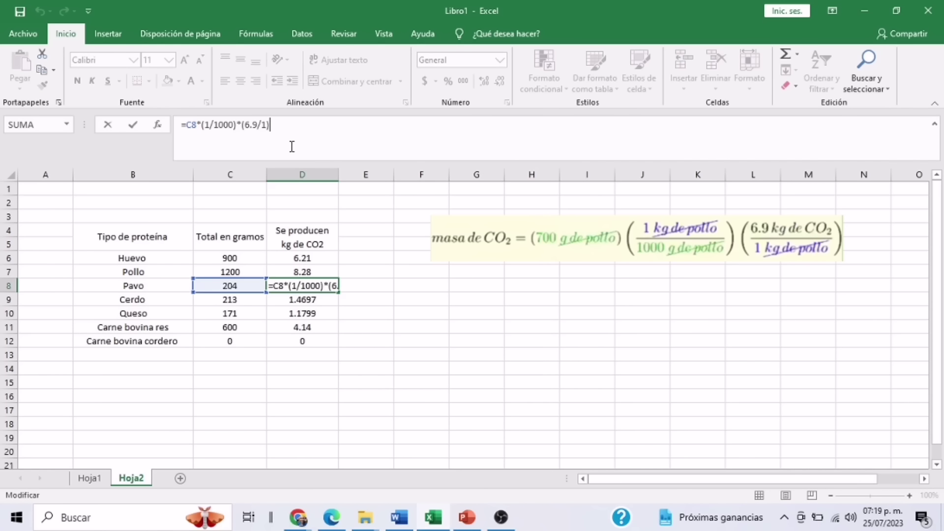
{"action": "left_click", "coordinate": [252, 298]}
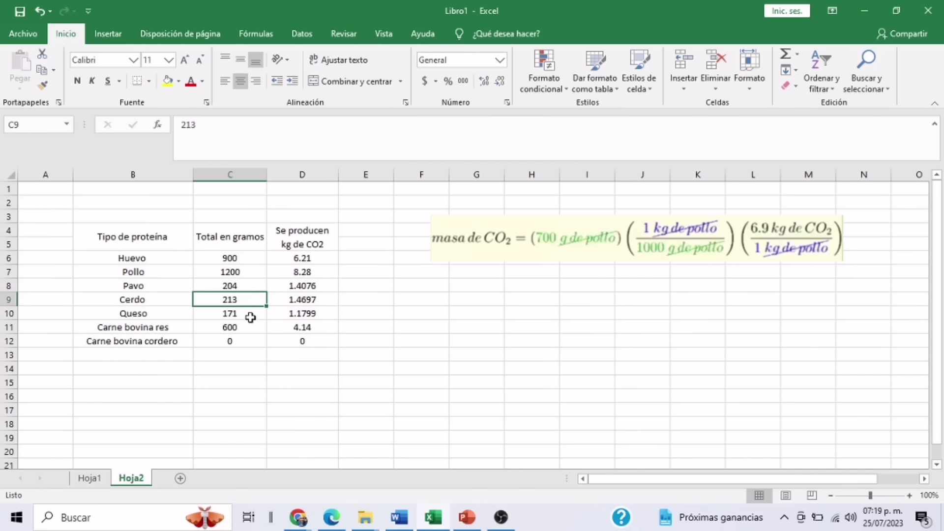
{"action": "left_click", "coordinate": [251, 318]}
{"action": "left_click", "coordinate": [300, 313]}
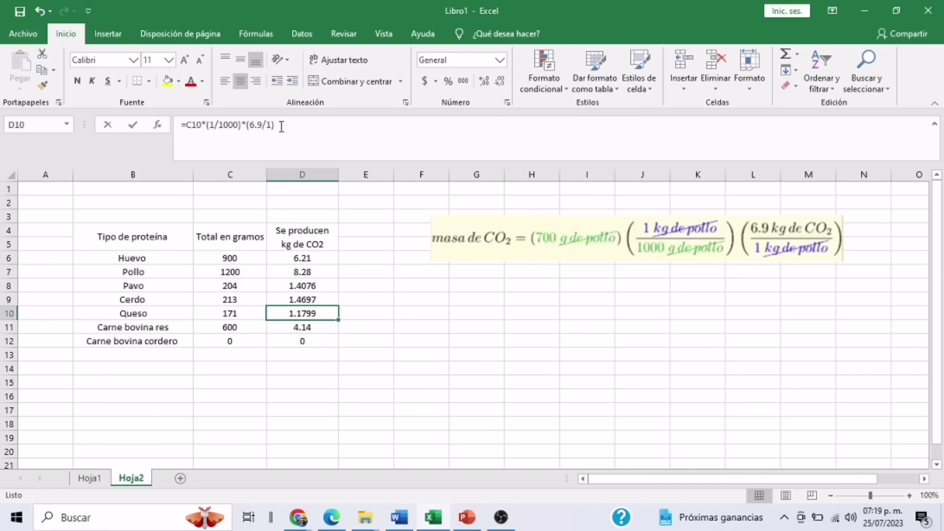
{"action": "left_click", "coordinate": [307, 126]}
{"action": "left_click", "coordinate": [233, 329]}
{"action": "left_click", "coordinate": [291, 328]}
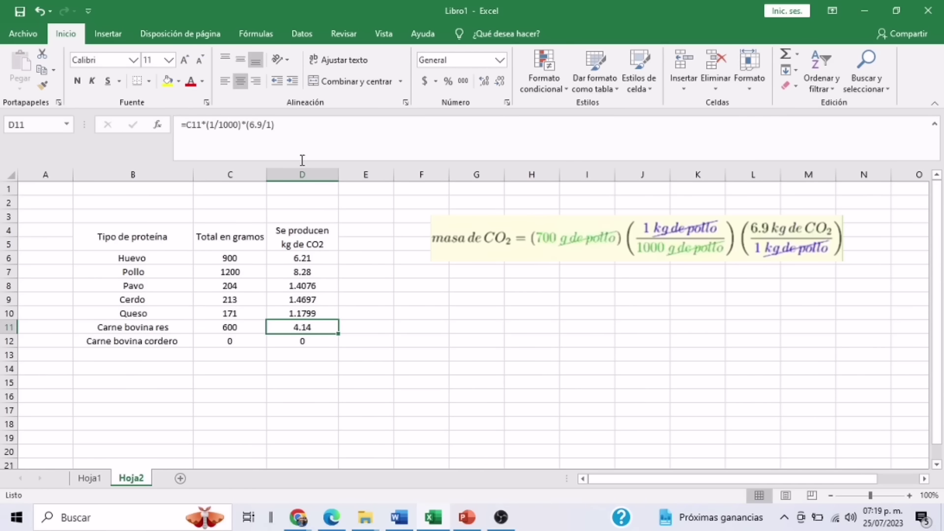
{"action": "left_click", "coordinate": [305, 127]}
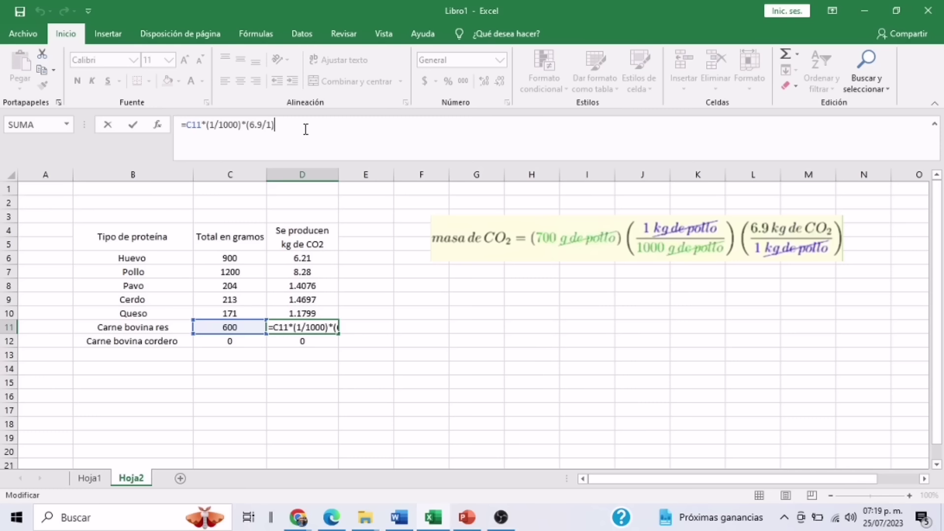
{"action": "left_click", "coordinate": [413, 366]}
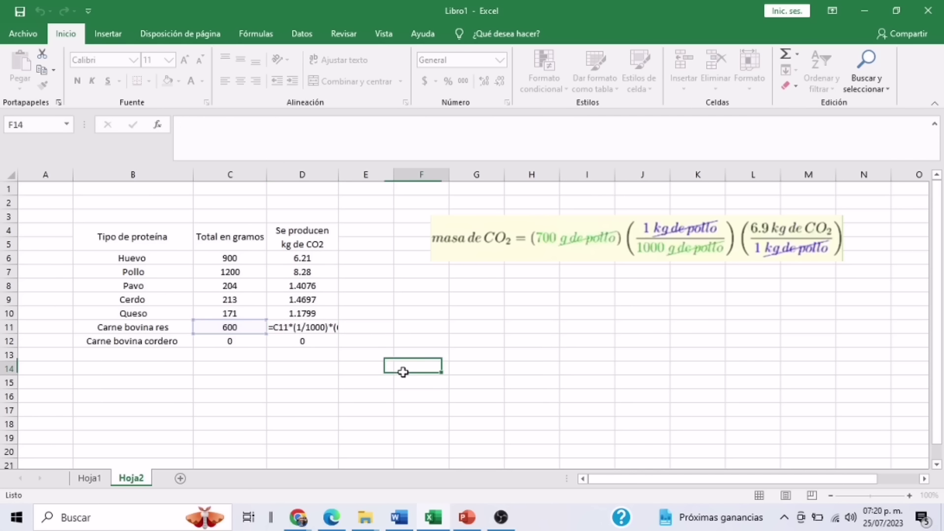
Copy the CO2 conversion table B4:D12 and switch to the Word document actividad integradora 2 modulo 20
{"action": "left_click_drag", "start_coordinate": [142, 230], "coordinate": [315, 344]}
{"action": "right_click", "coordinate": [317, 347]}
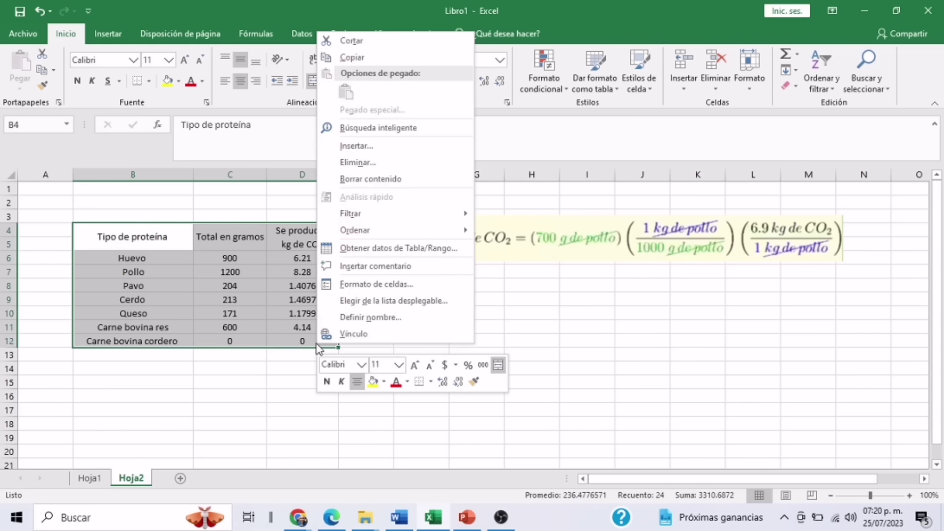
{"action": "left_click", "coordinate": [356, 60]}
{"action": "key", "text": "alt+Tab"}
{"action": "key", "text": "alt+Tab"}
{"action": "key", "text": "alt+Tab"}
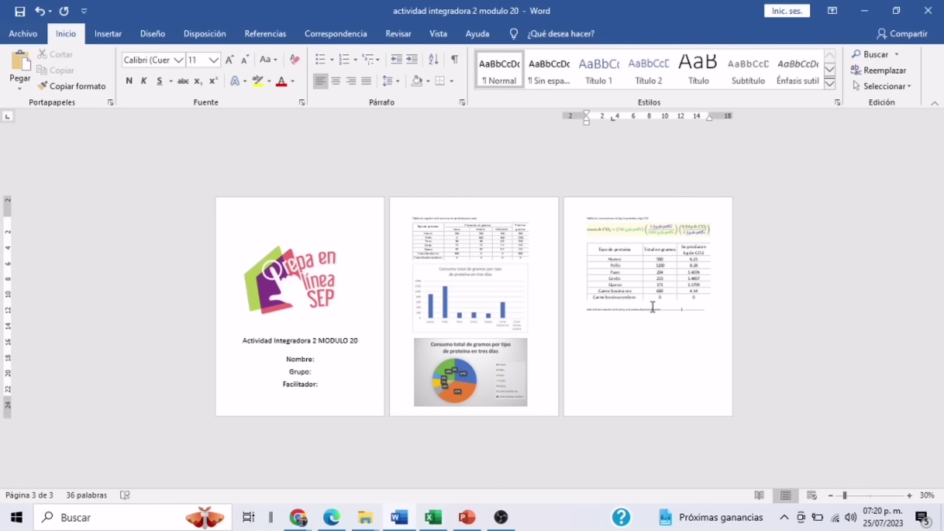
Delete the existing conversion table picture below the CO2 equation on page 3
{"action": "left_click", "coordinate": [652, 306]}
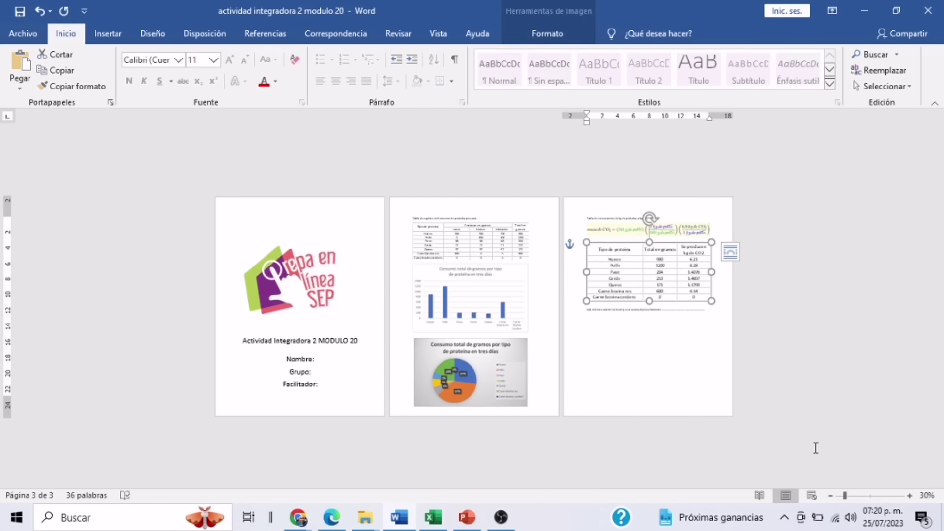
{"action": "left_click", "coordinate": [909, 495]}
{"action": "left_click", "coordinate": [909, 495]}
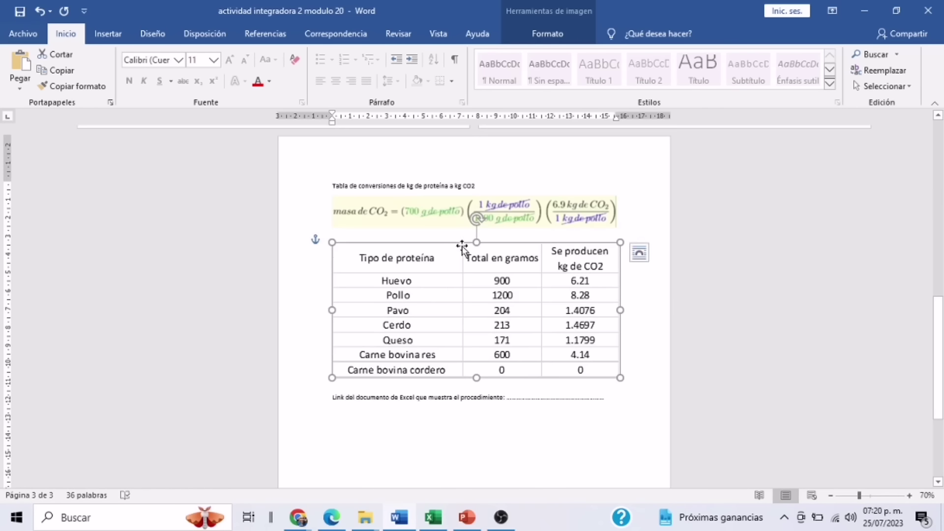
{"action": "right_click", "coordinate": [445, 260]}
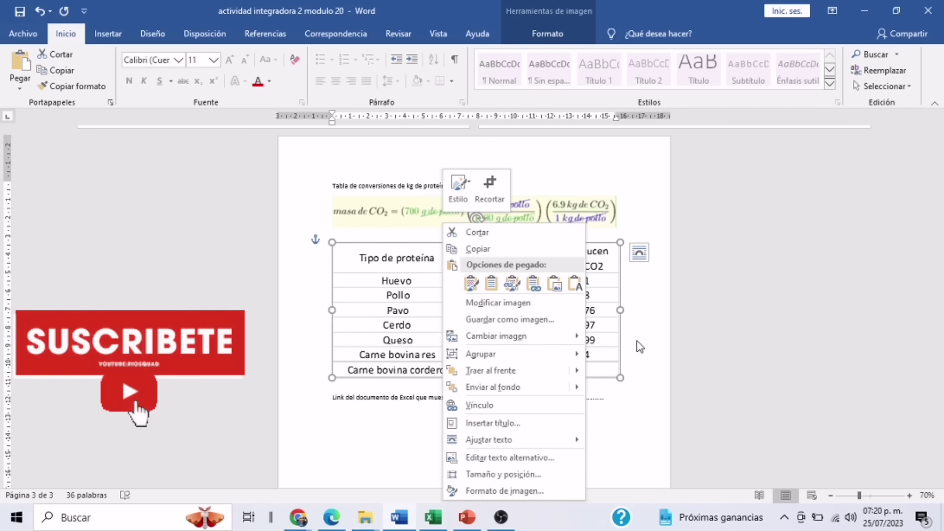
{"action": "left_click", "coordinate": [573, 320]}
{"action": "key", "text": "Delete"}
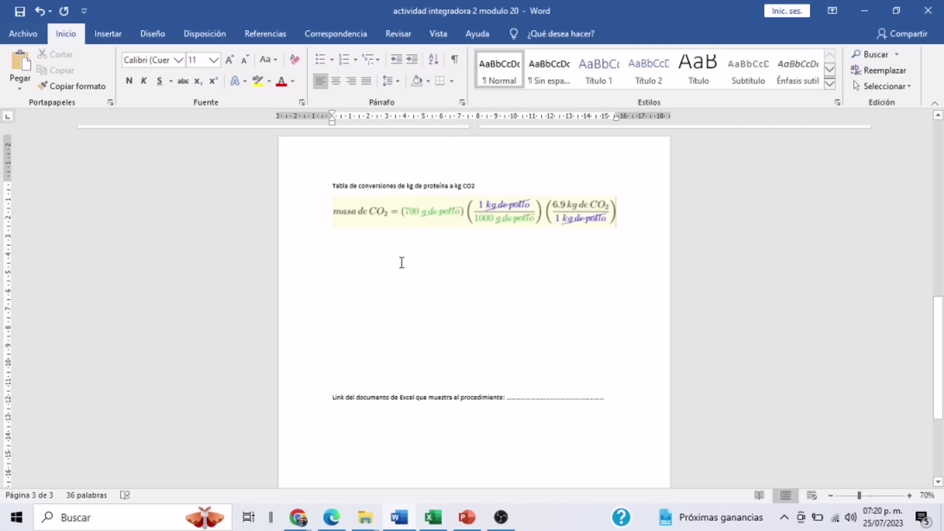
Paste the copied conversion table as a picture in the empty space below the CO2 equation
{"action": "right_click", "coordinate": [402, 263]}
{"action": "left_click", "coordinate": [511, 320]}
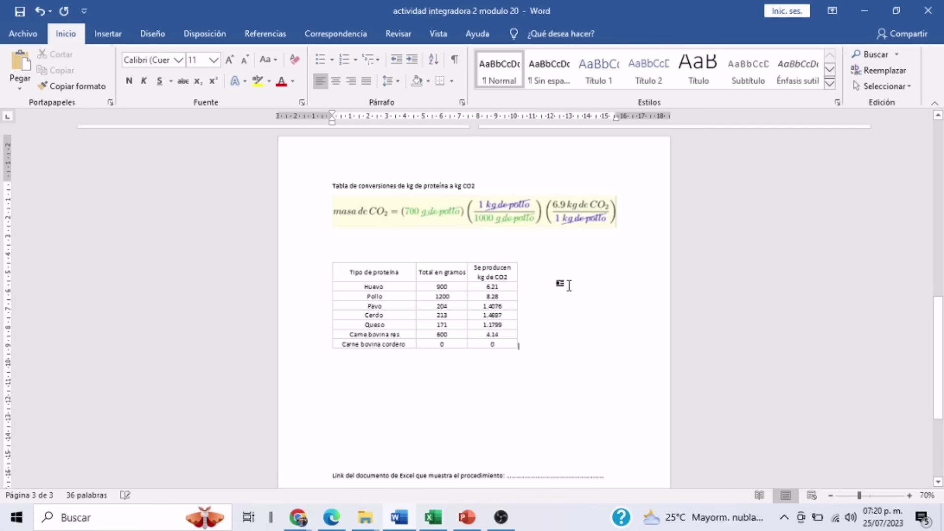
Set the pasted table picture in front of the text and enlarge it to about the width of the equation image
{"action": "left_click", "coordinate": [494, 319]}
{"action": "left_click", "coordinate": [536, 271]}
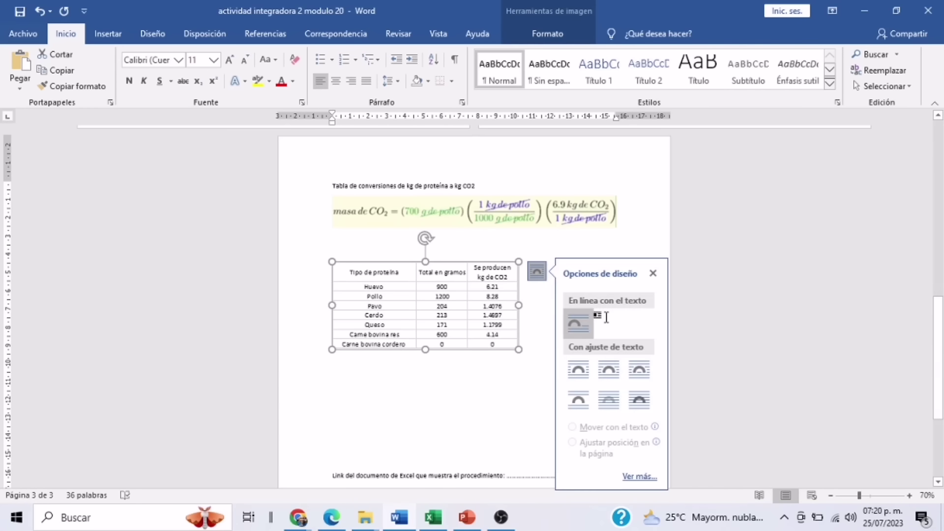
{"action": "left_click", "coordinate": [652, 410]}
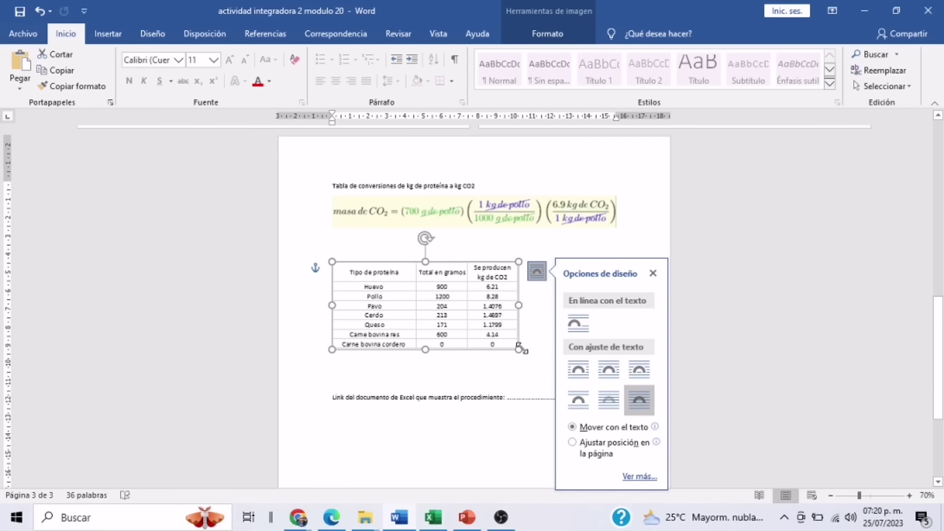
{"action": "left_click_drag", "start_coordinate": [520, 349], "coordinate": [522, 319]}
{"action": "left_click", "coordinate": [511, 222]}
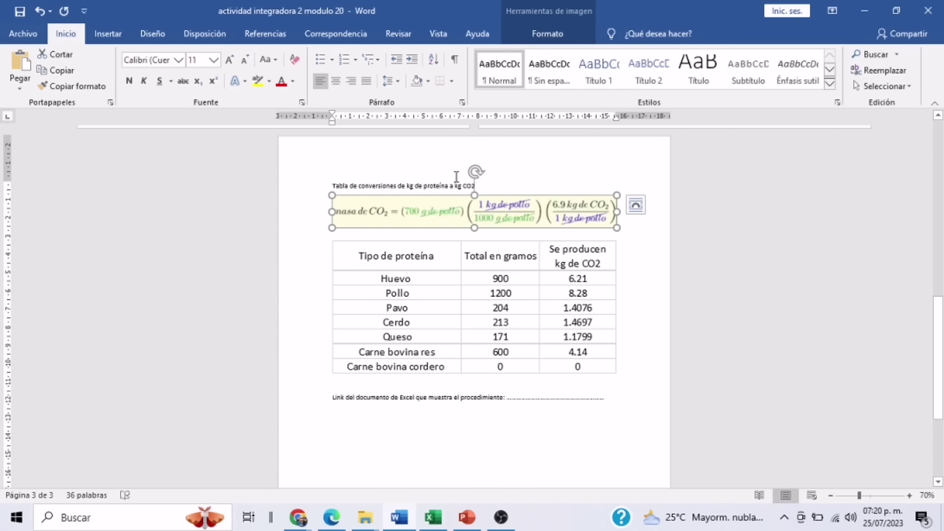
Switch to the PowerPoint presentation actividad integradora 2 modulo 20 and review the poster requirements on slides 10 and 7
{"action": "left_click", "coordinate": [637, 400]}
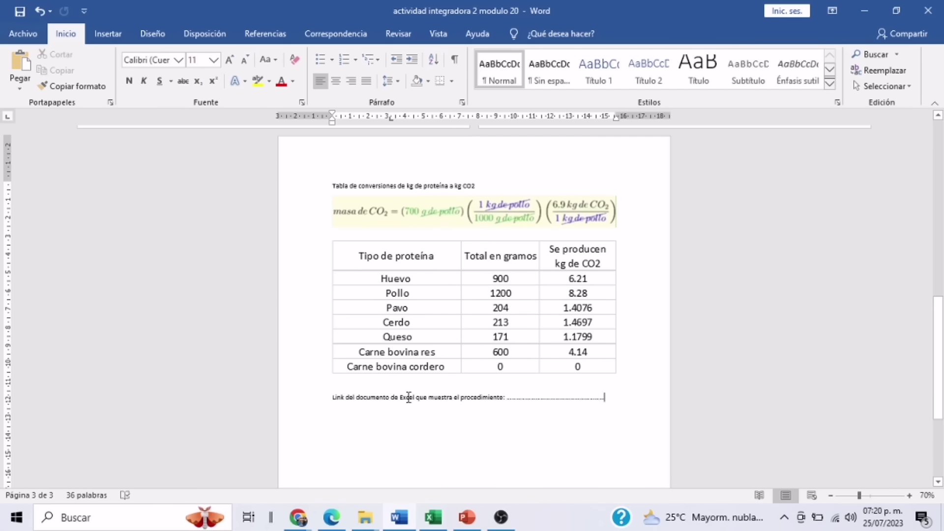
{"action": "key", "text": "alt+Tab"}
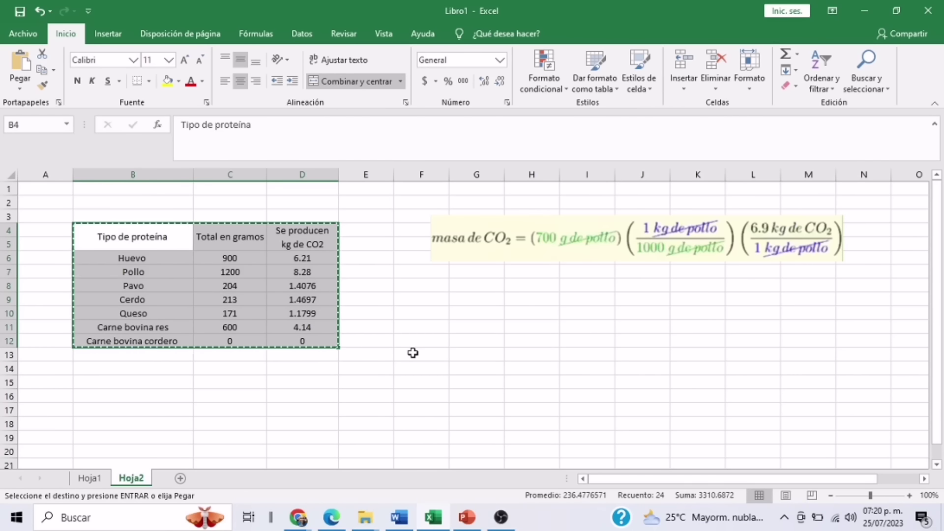
{"action": "key", "text": "alt+Tab"}
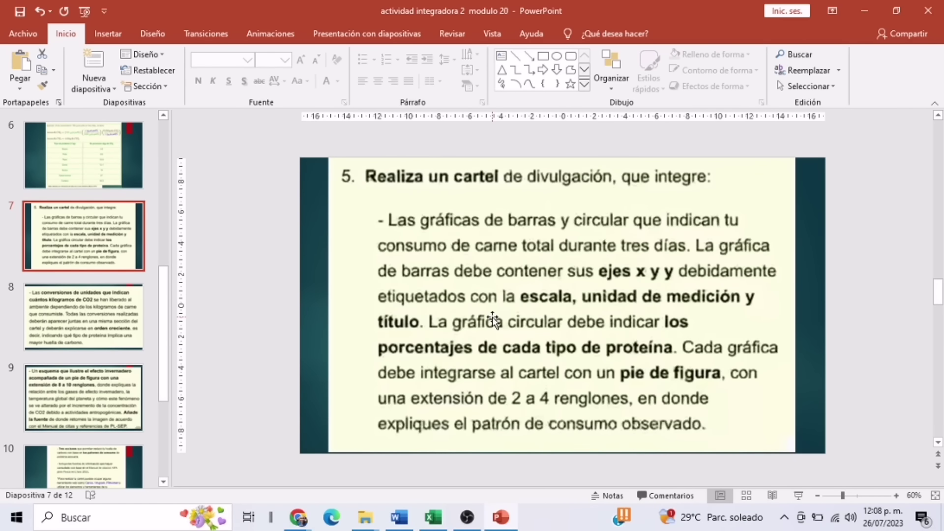
{"action": "left_click", "coordinate": [89, 466]}
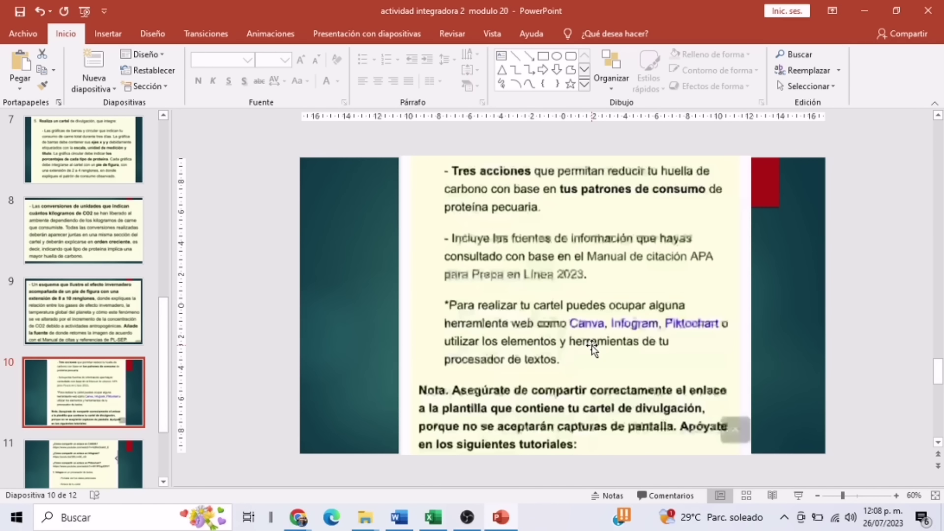
{"action": "left_click", "coordinate": [896, 495]}
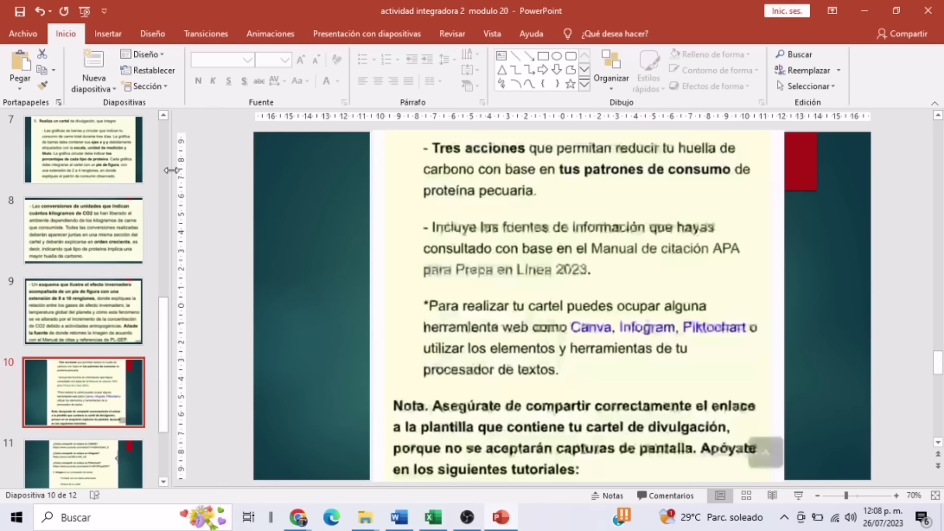
{"action": "left_click", "coordinate": [132, 167]}
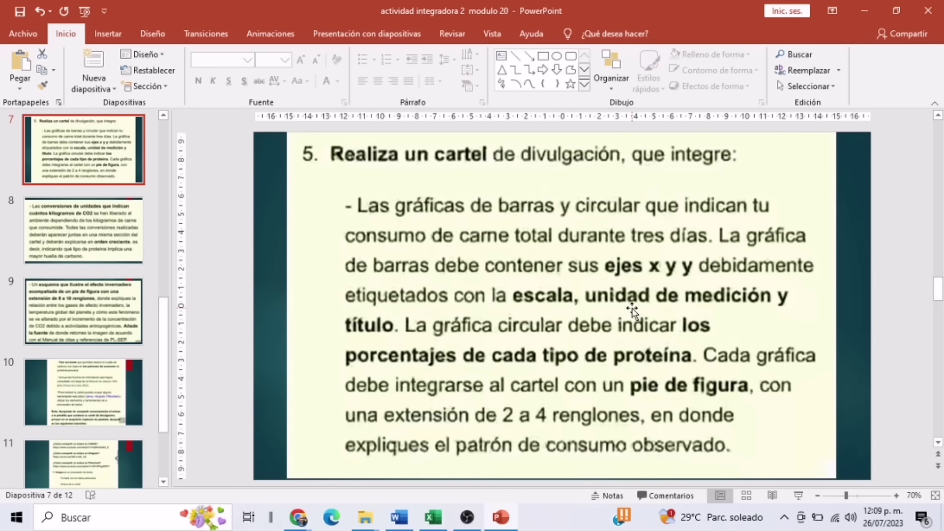
Switch to the Word report and examine the consumption bar chart in the Anexos section up close
{"action": "left_click", "coordinate": [401, 518]}
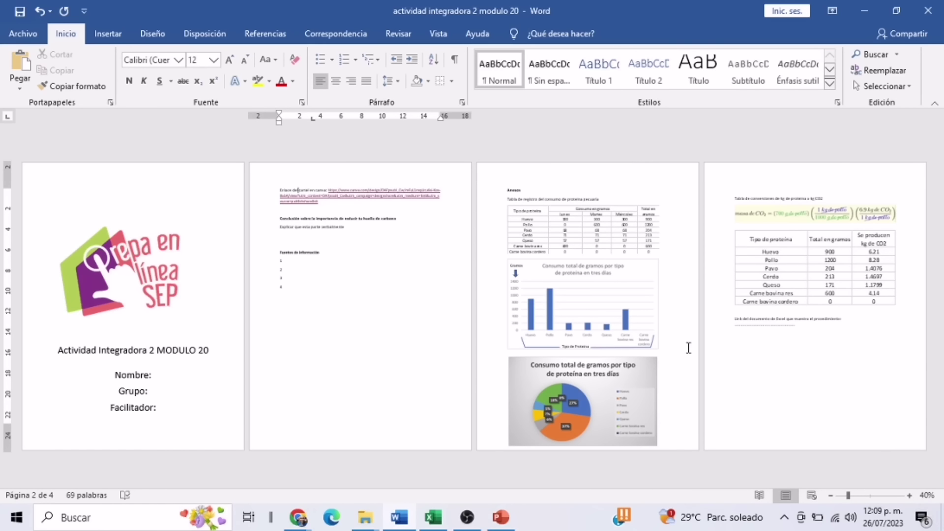
{"action": "left_click", "coordinate": [910, 496]}
{"action": "left_click", "coordinate": [910, 496]}
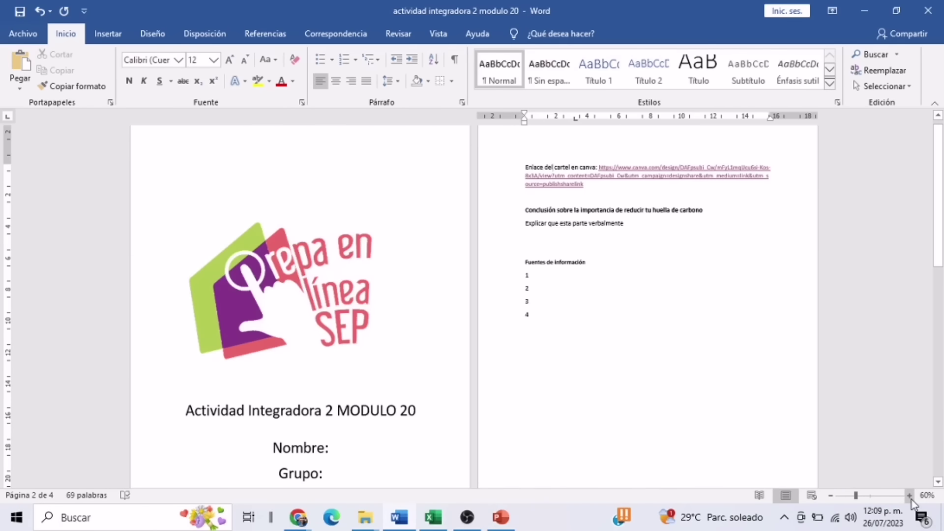
{"action": "left_click_drag", "start_coordinate": [938, 197], "coordinate": [938, 374]}
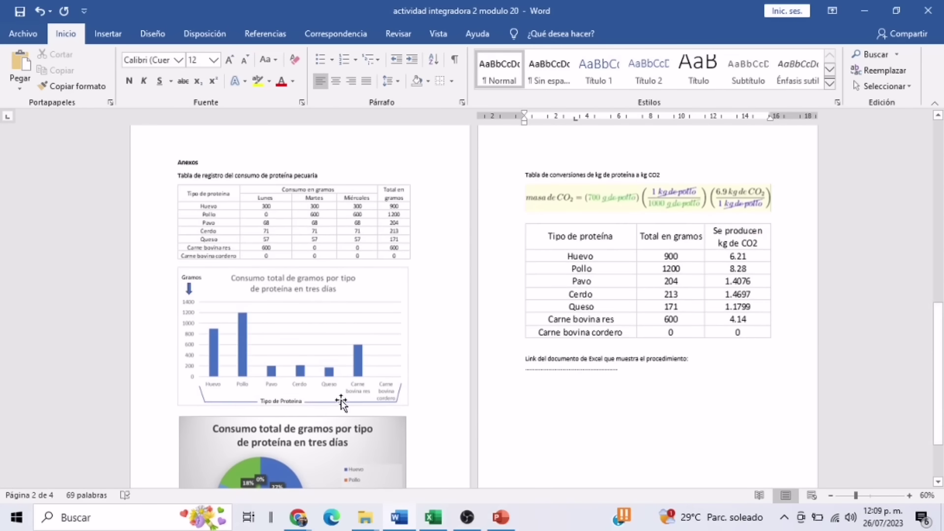
{"action": "left_click", "coordinate": [371, 295]}
{"action": "left_click", "coordinate": [909, 496]}
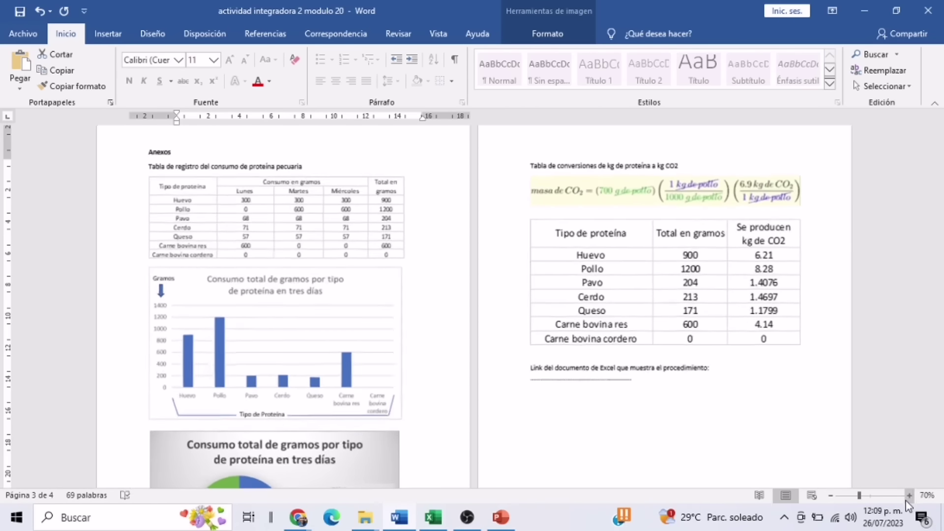
{"action": "left_click", "coordinate": [909, 495]}
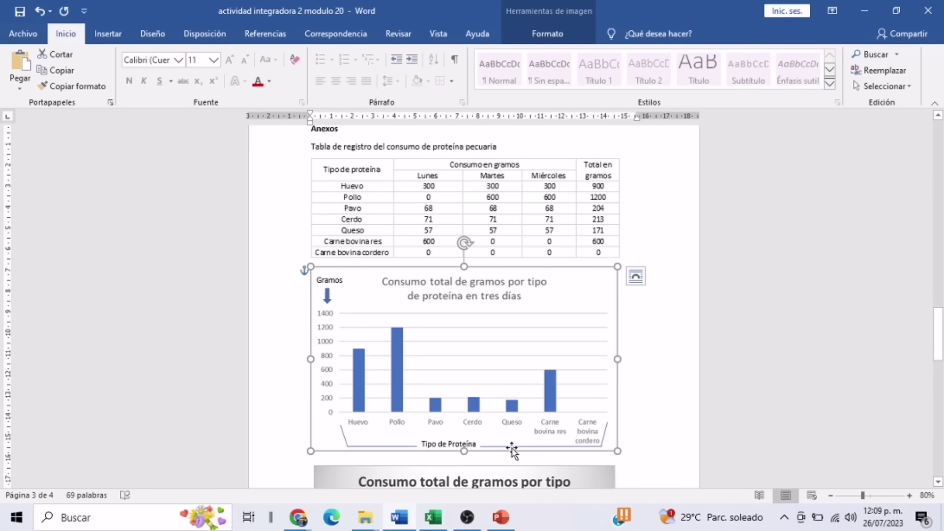
Compare the bar chart's axis labels, scale and title in Word with the requirements on PowerPoint slide 7
{"action": "key", "text": "alt+Tab"}
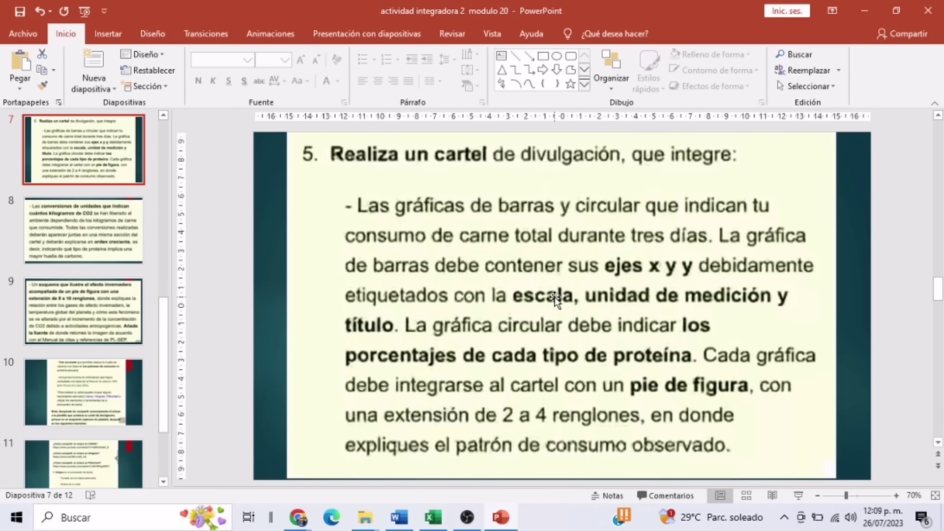
{"action": "key", "text": "alt+Tab"}
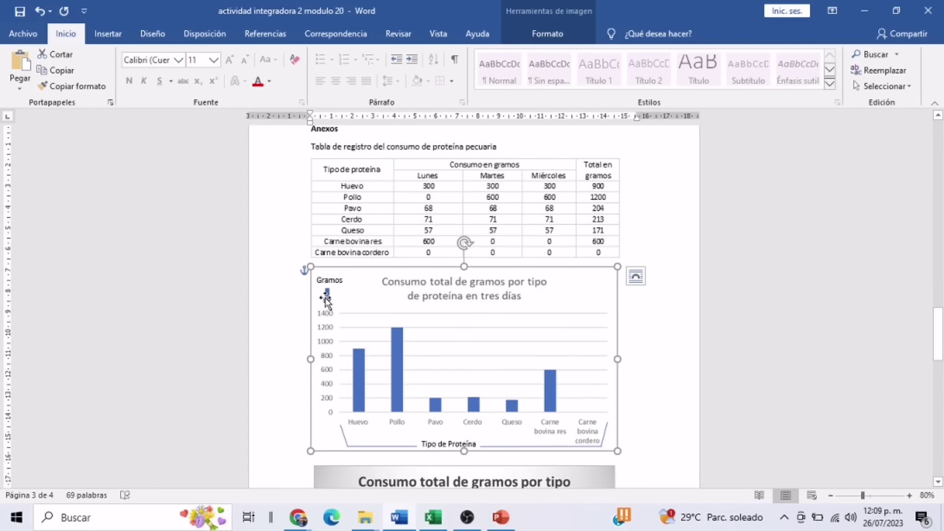
{"action": "key", "text": "alt+Tab"}
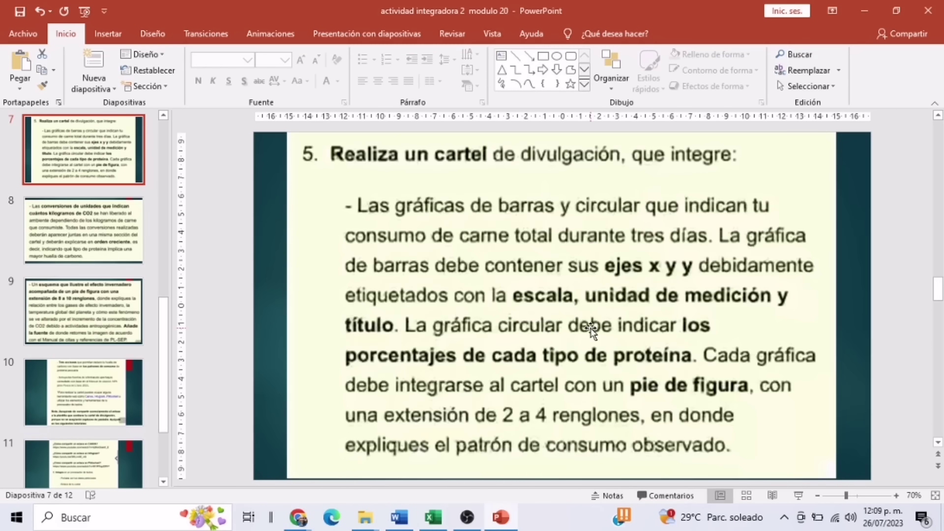
{"action": "key", "text": "alt+Tab"}
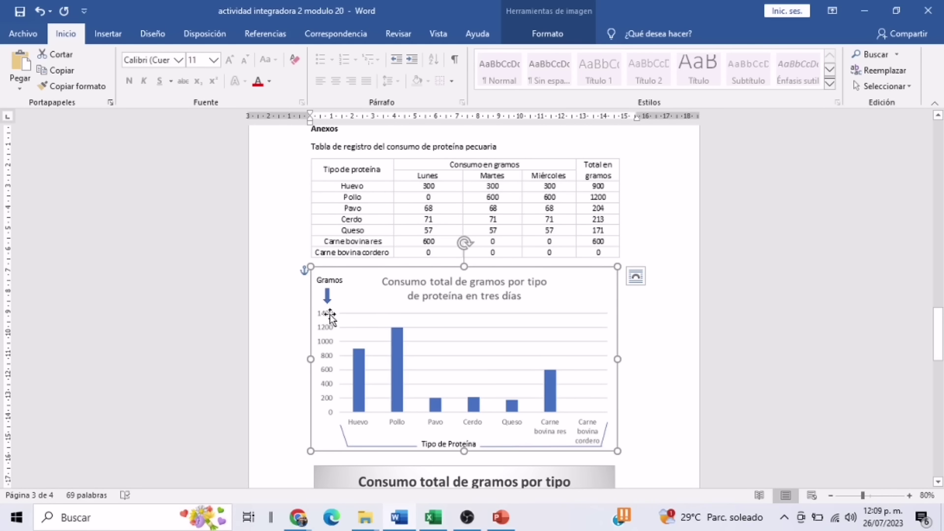
{"action": "key", "text": "alt+Tab"}
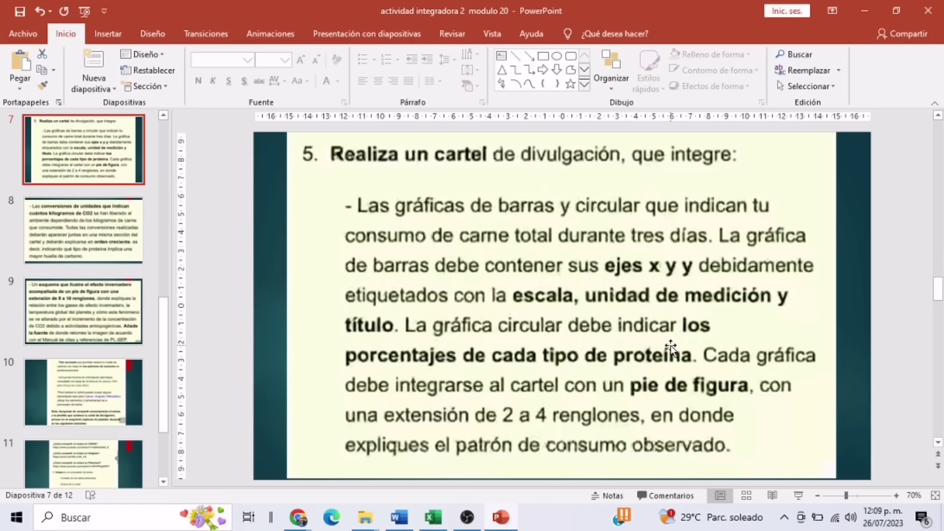
{"action": "key", "text": "alt+Tab"}
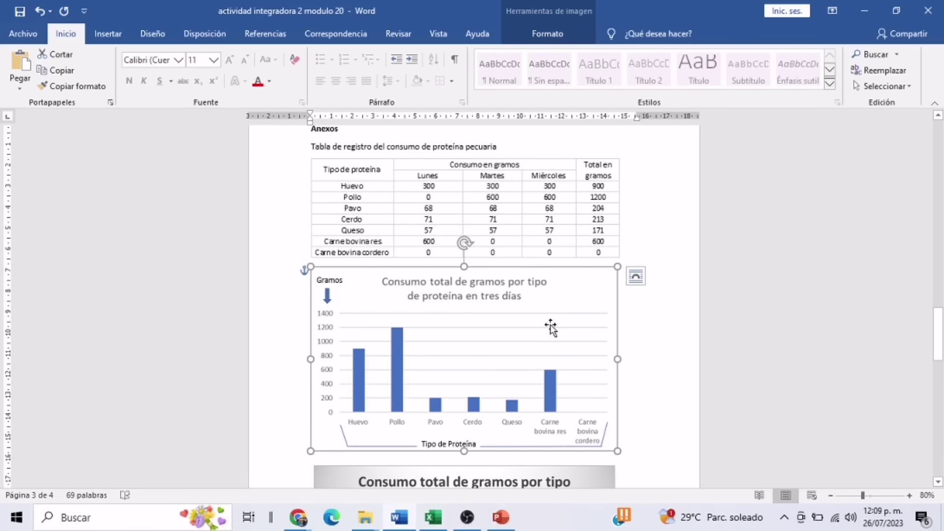
Delete the Gramos text box above the bar chart's vertical axis
{"action": "left_click", "coordinate": [335, 281]}
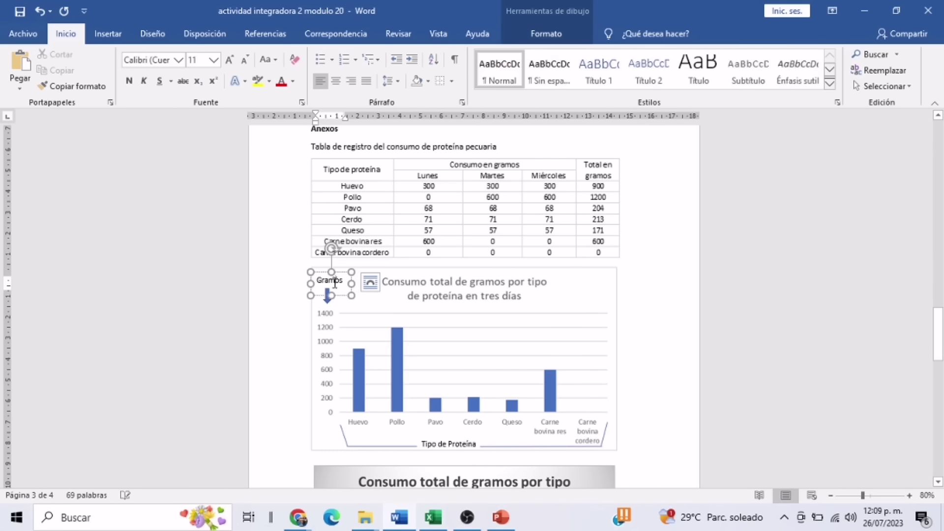
{"action": "left_click", "coordinate": [346, 273]}
{"action": "key", "text": "Delete"}
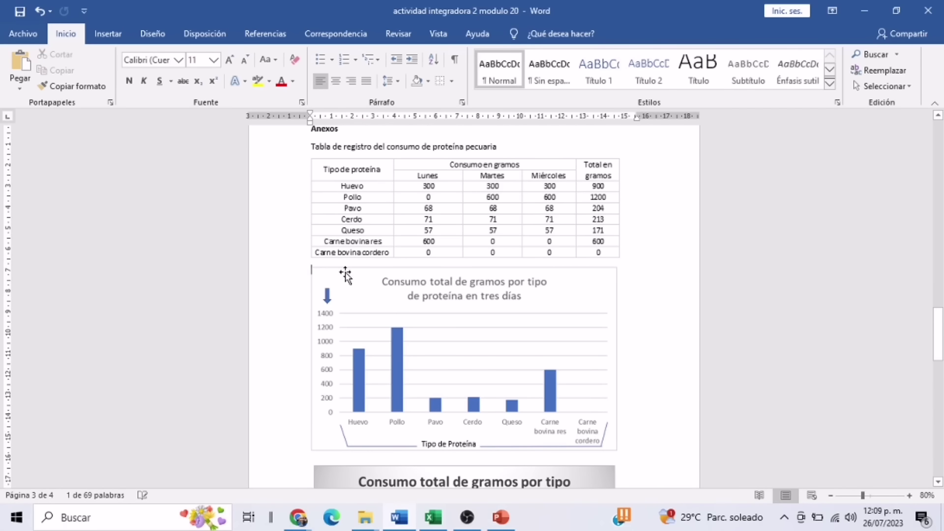
Insert a simple text box reading "Gramos" and narrow it to about 1.78 cm wide
{"action": "left_click", "coordinate": [105, 33]}
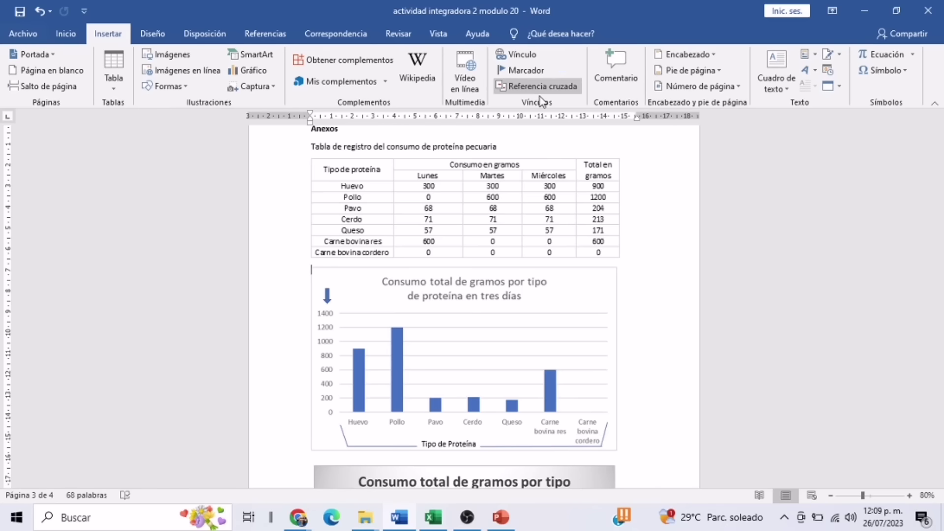
{"action": "left_click", "coordinate": [776, 74]}
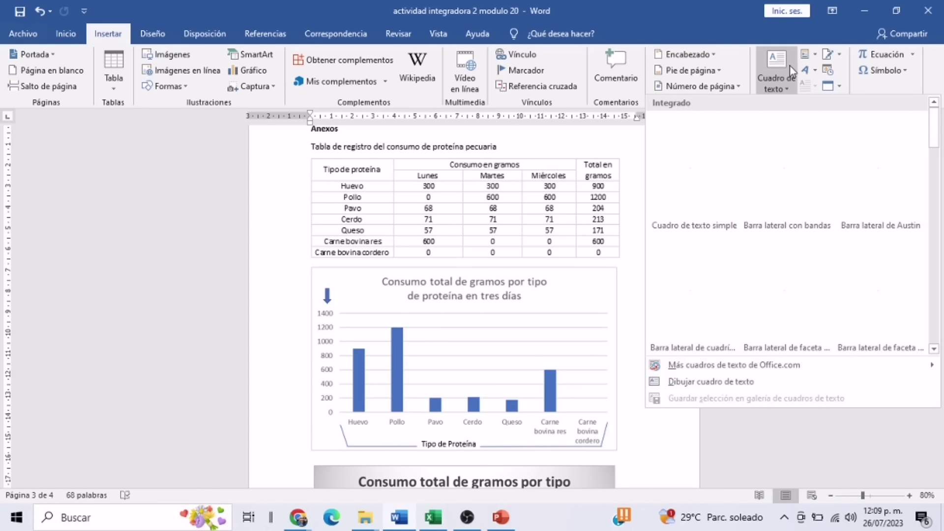
{"action": "left_click", "coordinate": [697, 148]}
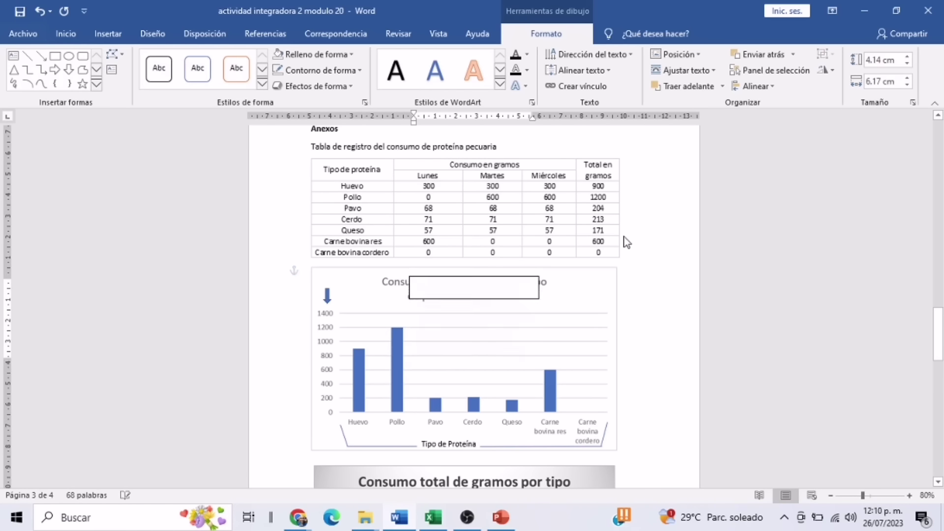
{"action": "type", "text": "Gr"}
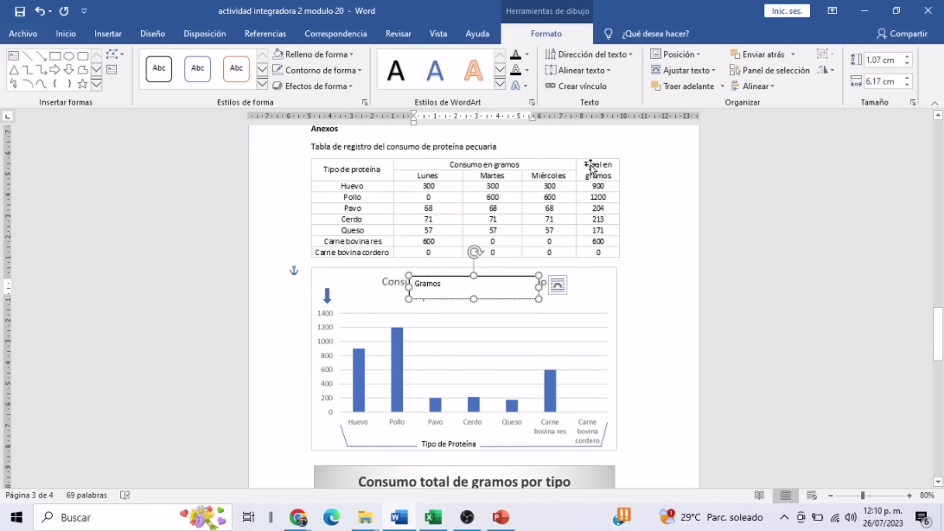
{"action": "type", "text": "amos"}
{"action": "left_click_drag", "start_coordinate": [537, 287], "coordinate": [446, 287]}
Remove the fill and the outline from the Gramos text box
{"action": "left_click", "coordinate": [346, 54]}
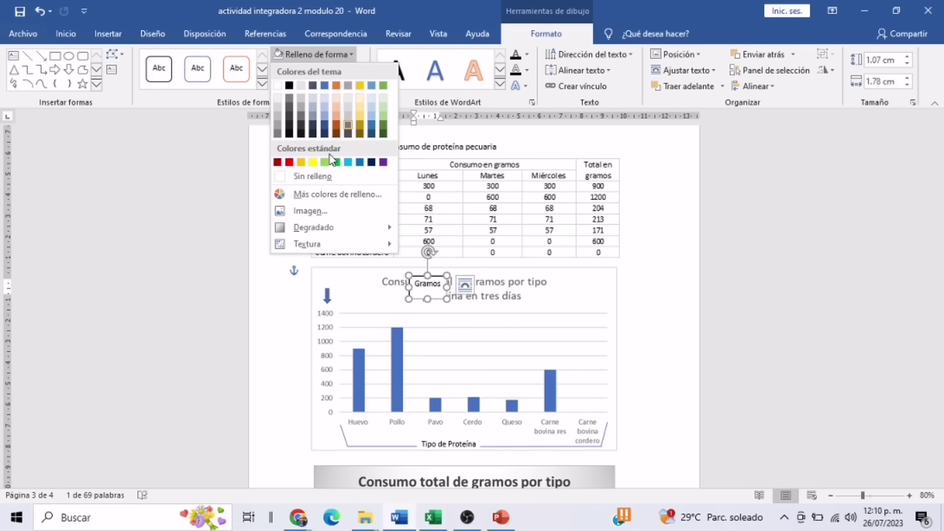
{"action": "left_click", "coordinate": [311, 176]}
{"action": "left_click", "coordinate": [351, 70]}
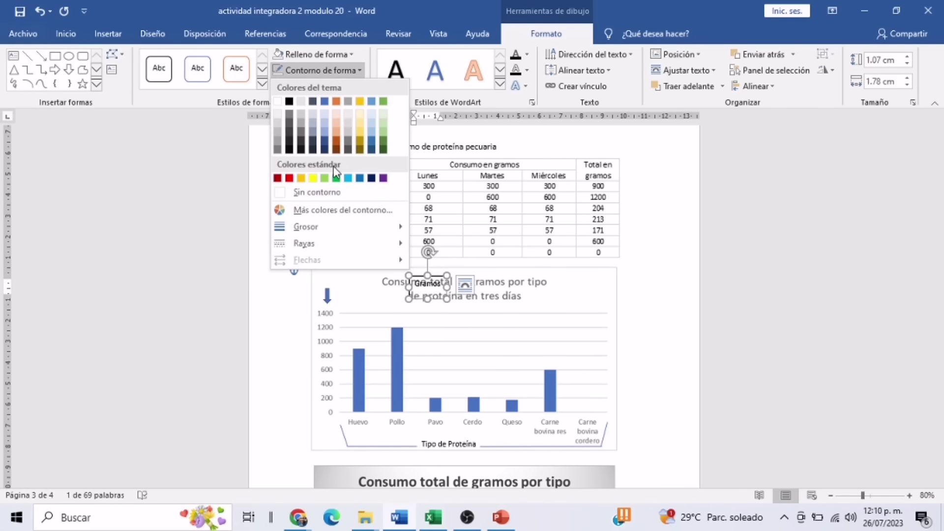
{"action": "left_click", "coordinate": [328, 189]}
Place the Gramos text box above the bar chart's vertical axis and set its font size to 10
{"action": "left_click_drag", "start_coordinate": [437, 277], "coordinate": [342, 275]}
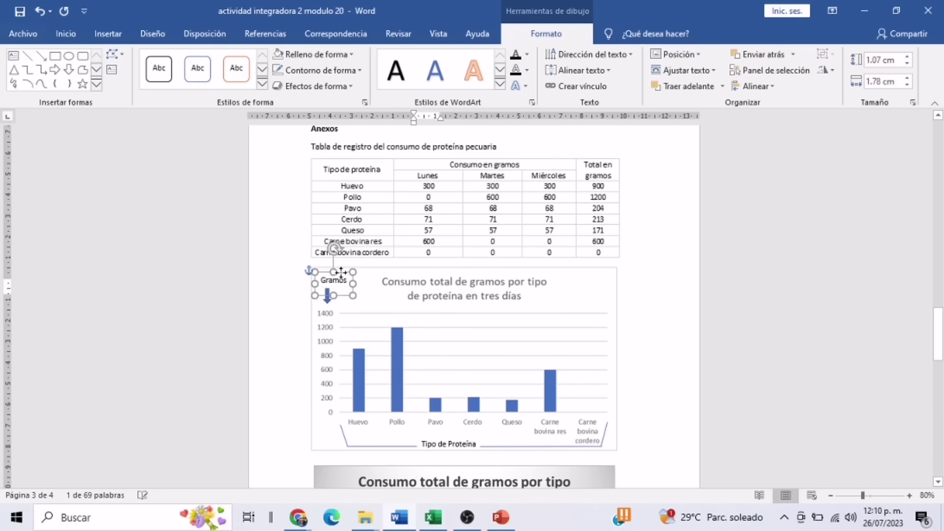
{"action": "left_click", "coordinate": [66, 33]}
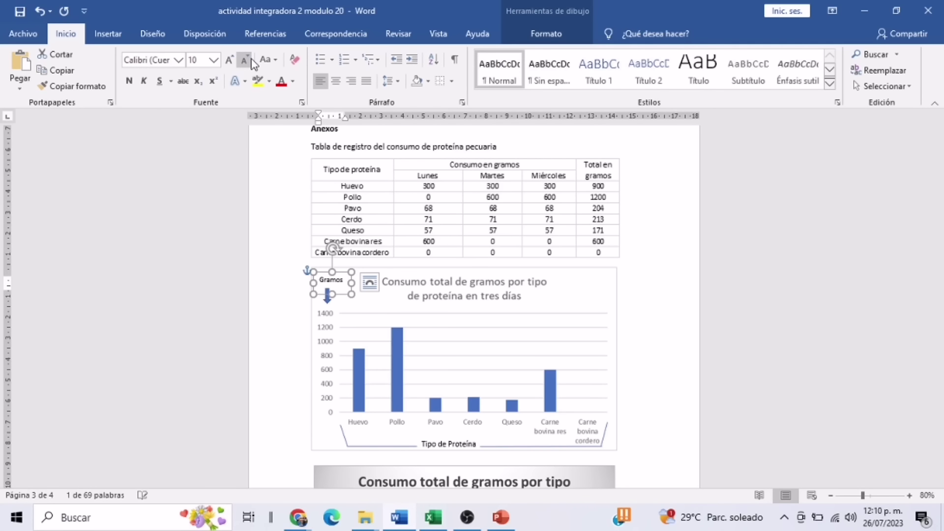
{"action": "left_click", "coordinate": [723, 380]}
Replace the arrow below the Gramos label with a newly inserted down block arrow pointing at the vertical axis scale
{"action": "left_click", "coordinate": [327, 295]}
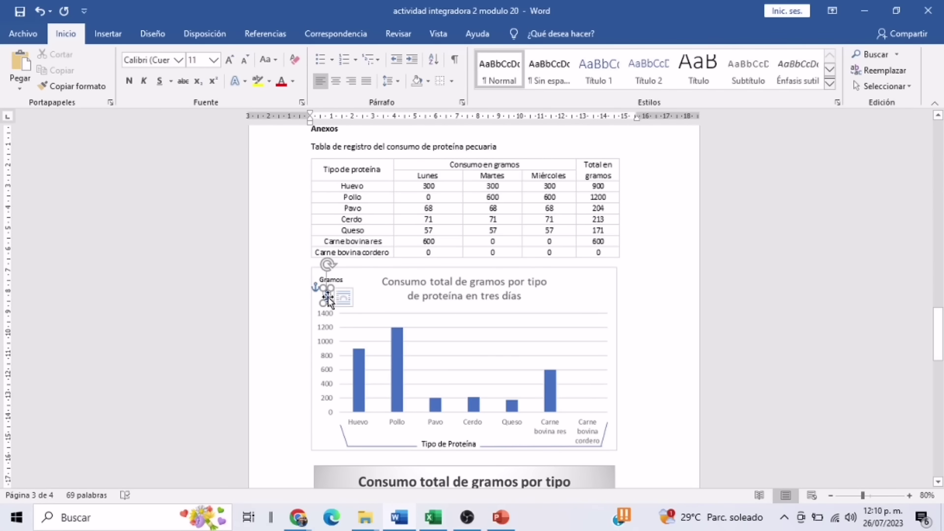
{"action": "key", "text": "Delete"}
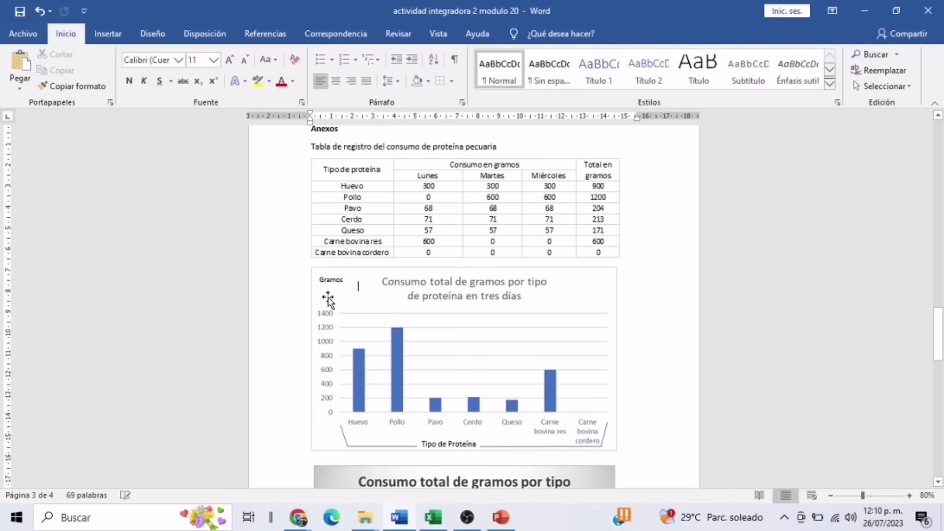
{"action": "left_click", "coordinate": [107, 34]}
{"action": "left_click", "coordinate": [181, 91]}
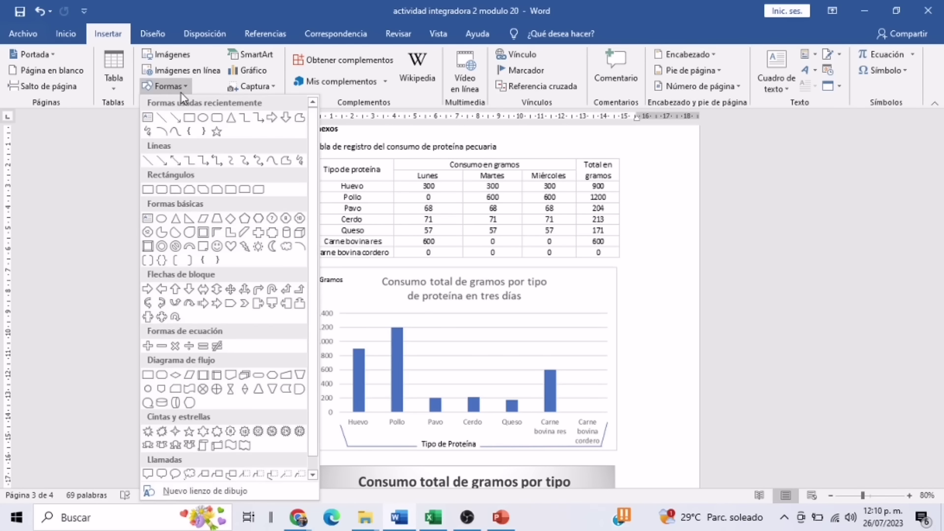
{"action": "left_click", "coordinate": [285, 123]}
{"action": "left_click", "coordinate": [324, 296]}
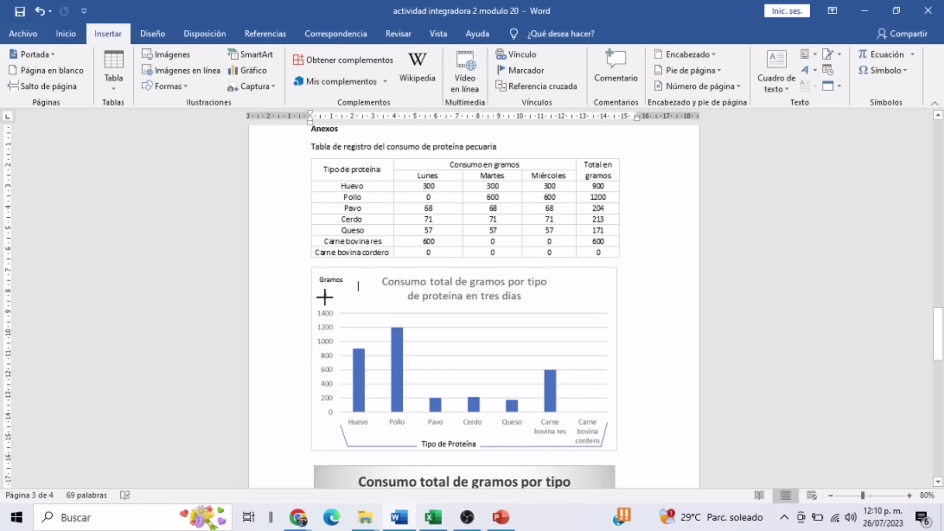
Nudge the Gramos label so it sits centred just above the new down arrow
{"action": "left_click", "coordinate": [335, 279]}
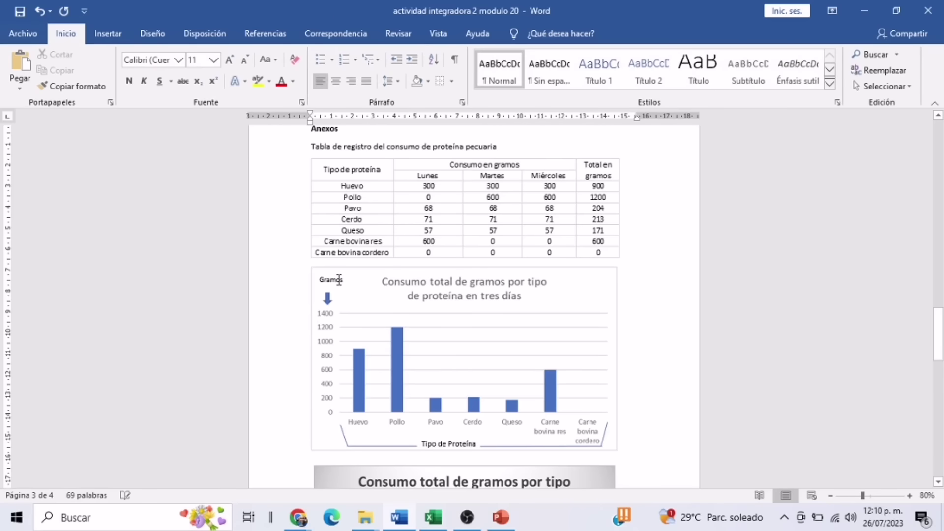
{"action": "left_click_drag", "start_coordinate": [339, 269], "coordinate": [337, 272]}
{"action": "left_click", "coordinate": [653, 349]}
Delete the slanted line at the left end of the Tipo de Proteína bracket below the bar chart
{"action": "left_click", "coordinate": [342, 433]}
{"action": "key", "text": "Escape"}
Delete the horizontal line to the right of the Tipo de Proteína label below the bar chart
{"action": "left_click", "coordinate": [368, 445]}
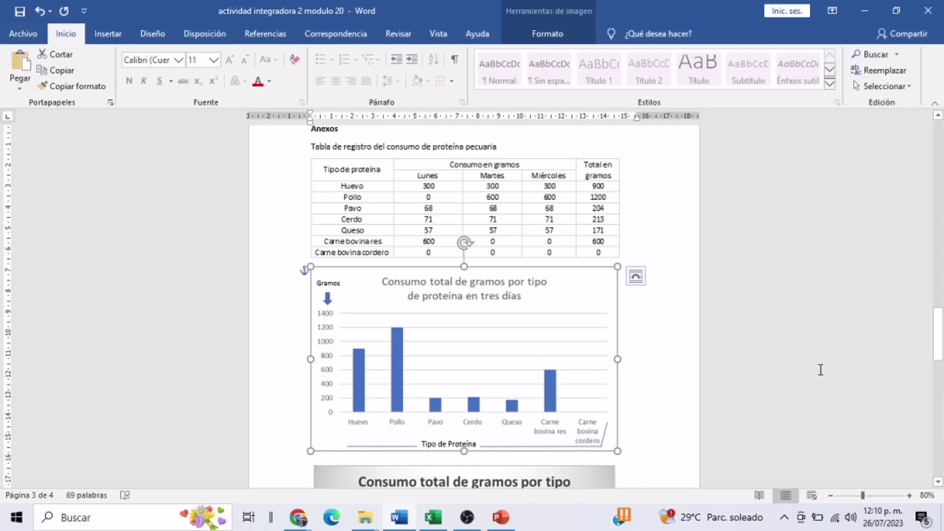
{"action": "key", "text": "Escape"}
{"action": "left_click", "coordinate": [393, 449]}
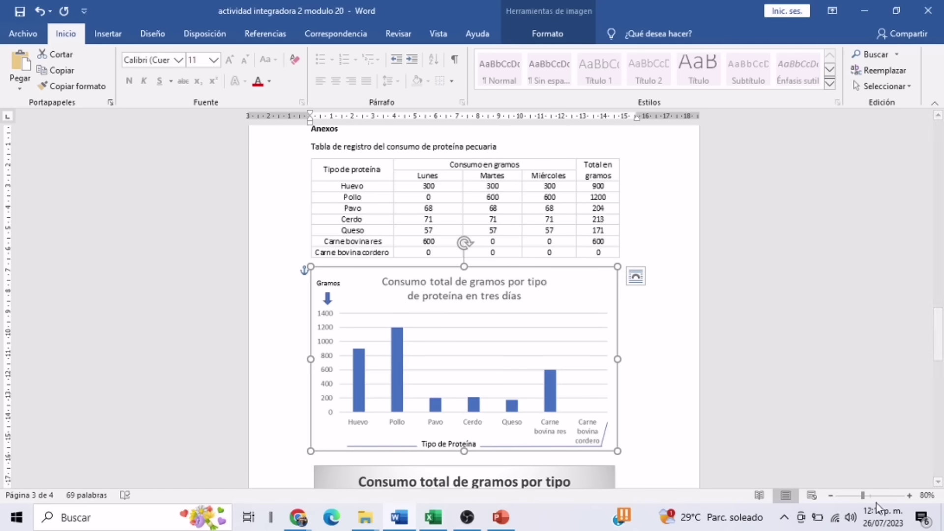
{"action": "left_click", "coordinate": [909, 495]}
{"action": "left_click", "coordinate": [909, 495]}
{"action": "scroll", "coordinate": [389, 339], "scroll_direction": "down", "scroll_amount": 3}
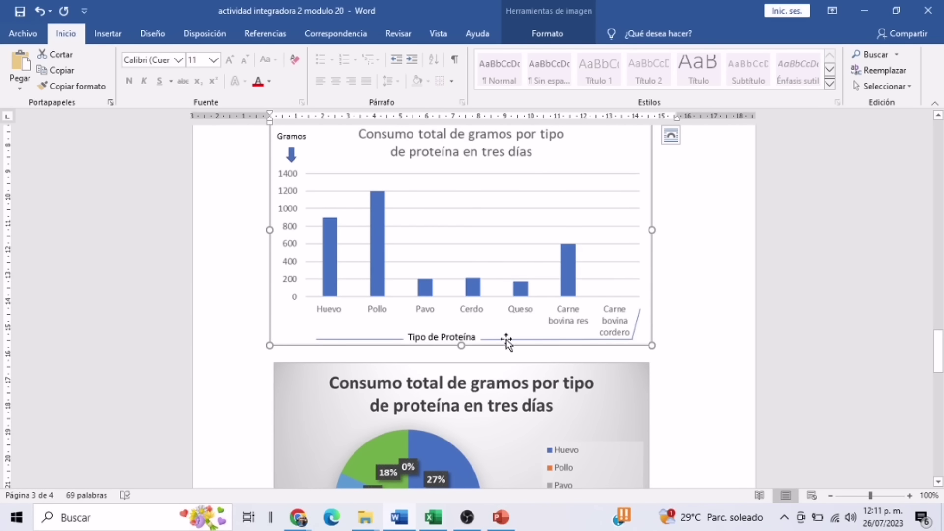
{"action": "key", "text": "Escape"}
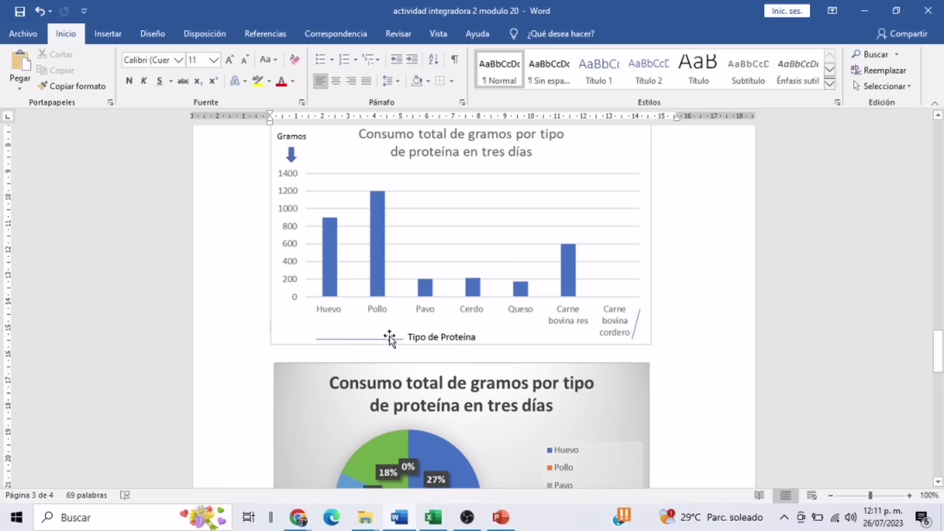
Send the bar chart picture to the back, behind the bracket lines and labels
{"action": "left_click", "coordinate": [389, 339]}
{"action": "left_click", "coordinate": [390, 349]}
{"action": "left_click", "coordinate": [401, 322]}
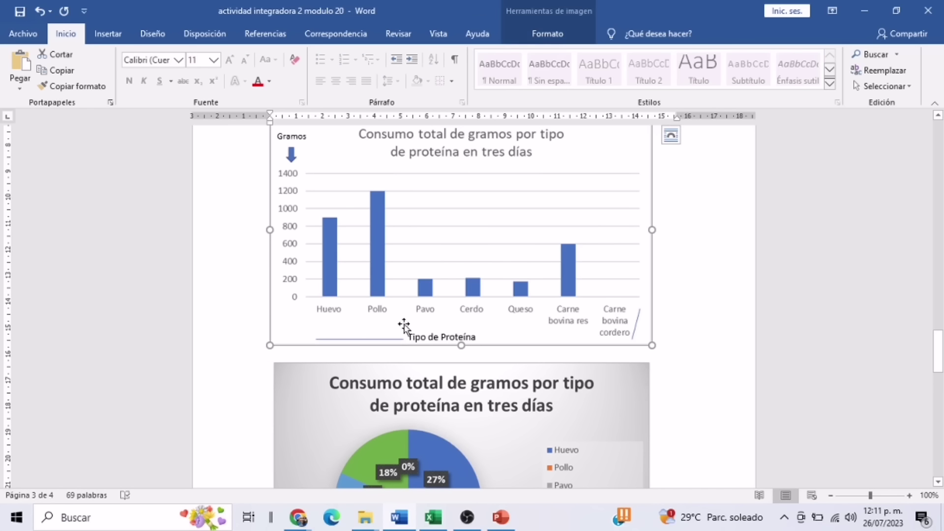
{"action": "right_click", "coordinate": [404, 326]}
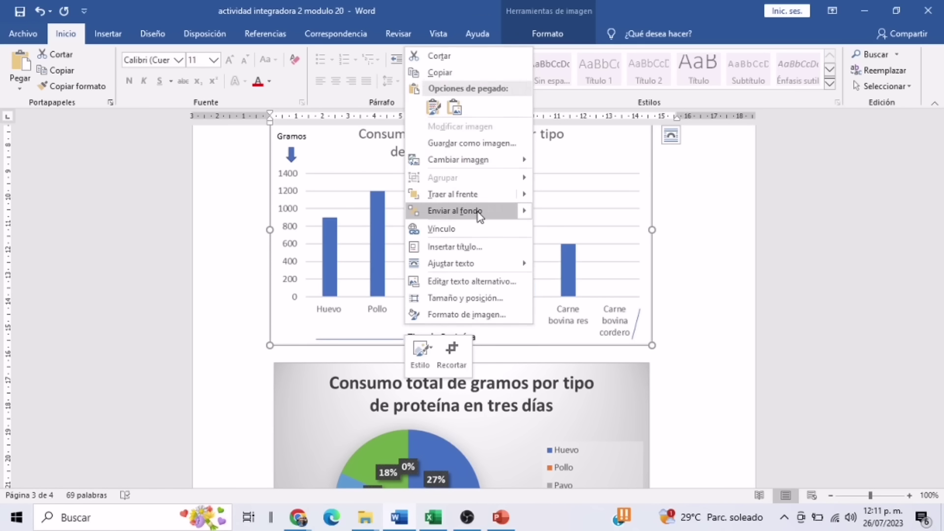
{"action": "left_click", "coordinate": [479, 211]}
Move the Tipo de Proteína text box slightly right, clear of the horizontal line on its left
{"action": "left_click", "coordinate": [710, 352]}
{"action": "left_click", "coordinate": [394, 338]}
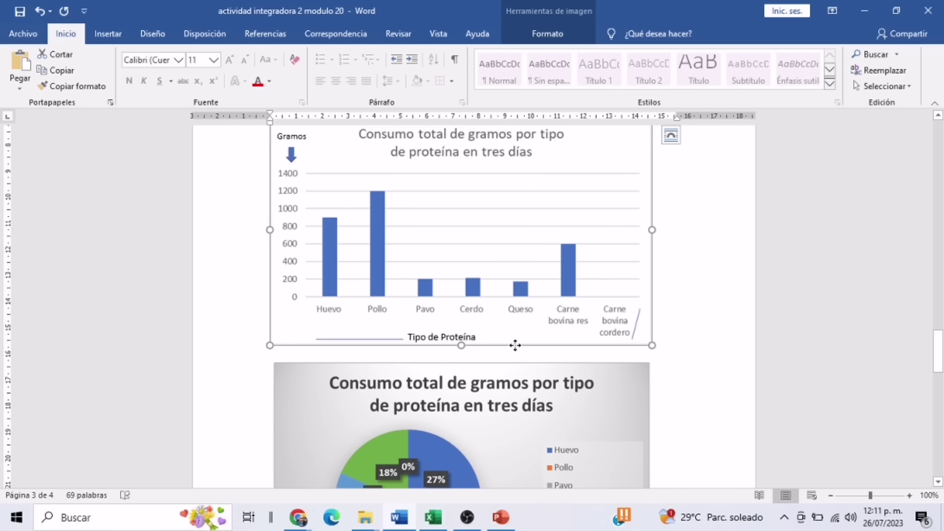
{"action": "left_click", "coordinate": [684, 375]}
{"action": "left_click", "coordinate": [497, 338]}
{"action": "left_click_drag", "start_coordinate": [431, 327], "coordinate": [443, 325]}
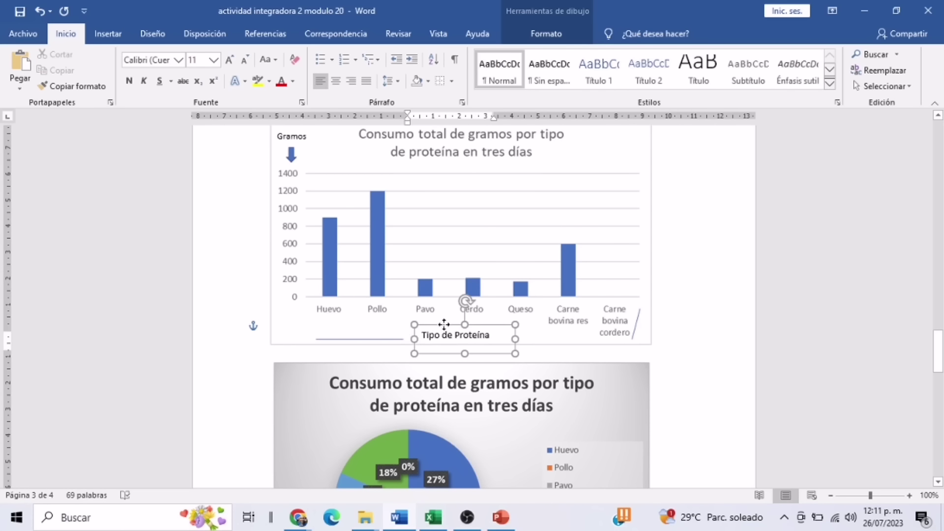
Delete the remaining horizontal line left of Tipo de Proteína and the slanted line beside Carne bovina cordero
{"action": "left_click", "coordinate": [389, 340]}
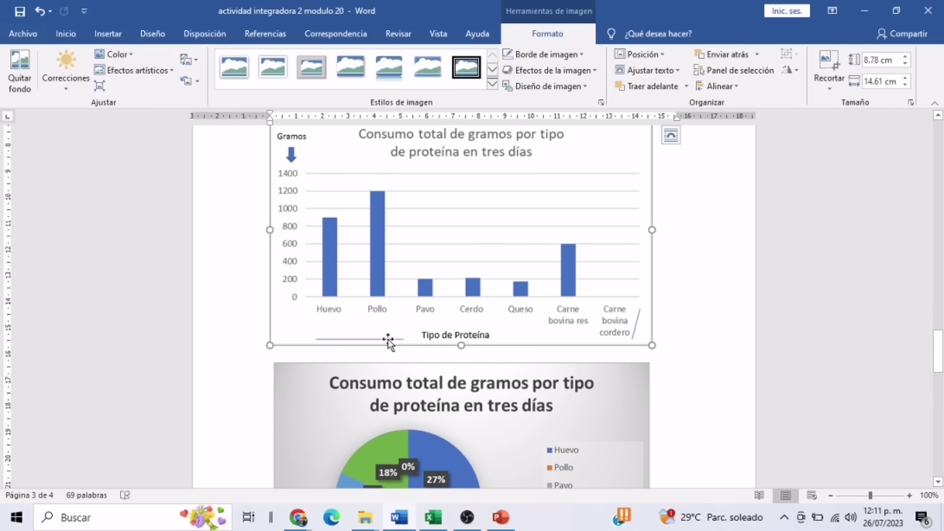
{"action": "left_click", "coordinate": [389, 339]}
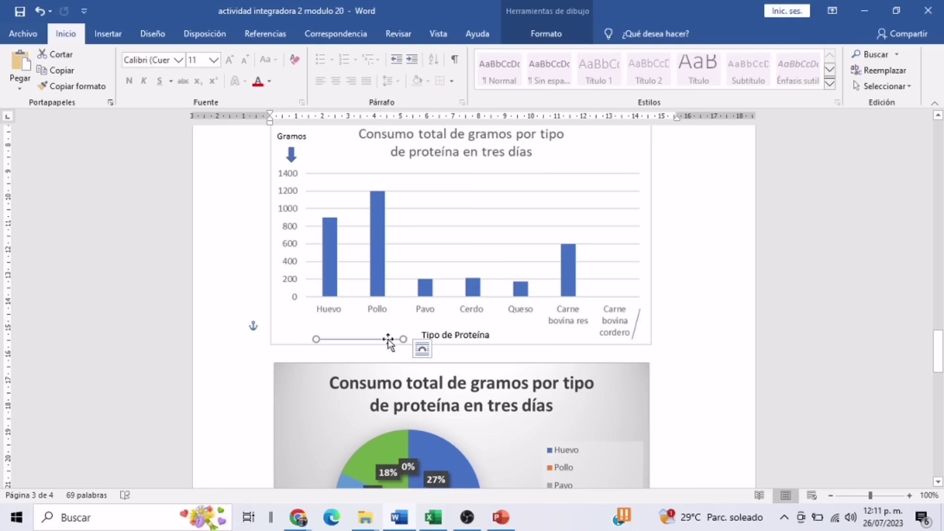
{"action": "key", "text": "Delete"}
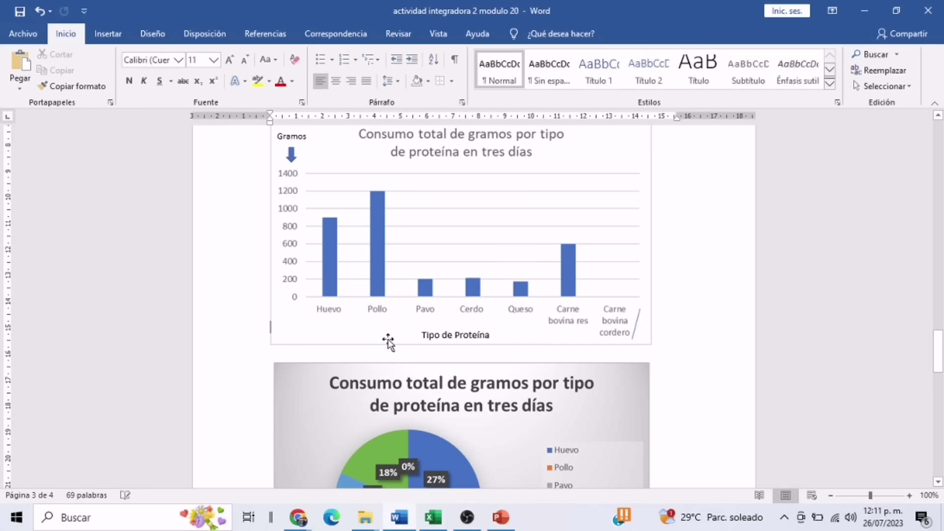
{"action": "left_click", "coordinate": [641, 323]}
{"action": "key", "text": "Delete"}
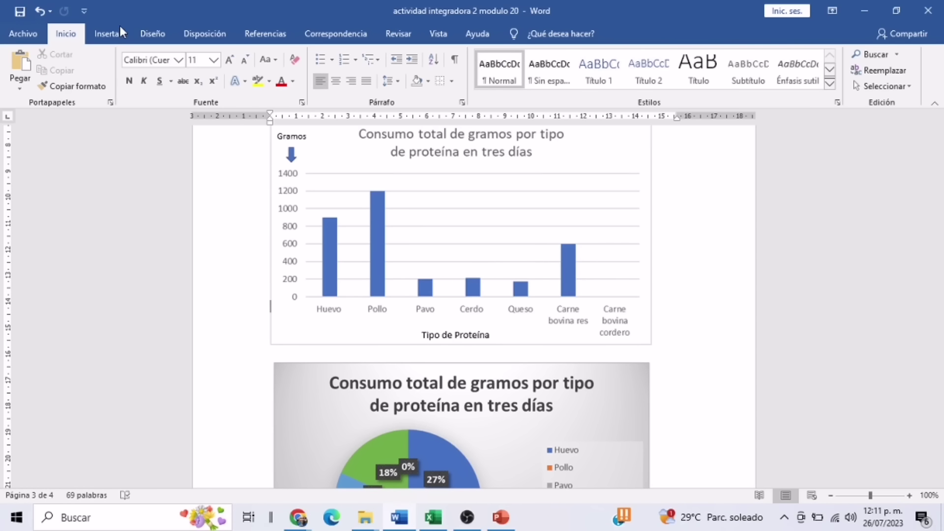
Draw a straight, nearly horizontal line about 4.1 cm long from the left of the Tipo de Proteína label towards the vertical axis
{"action": "left_click", "coordinate": [108, 33]}
{"action": "left_click", "coordinate": [180, 87]}
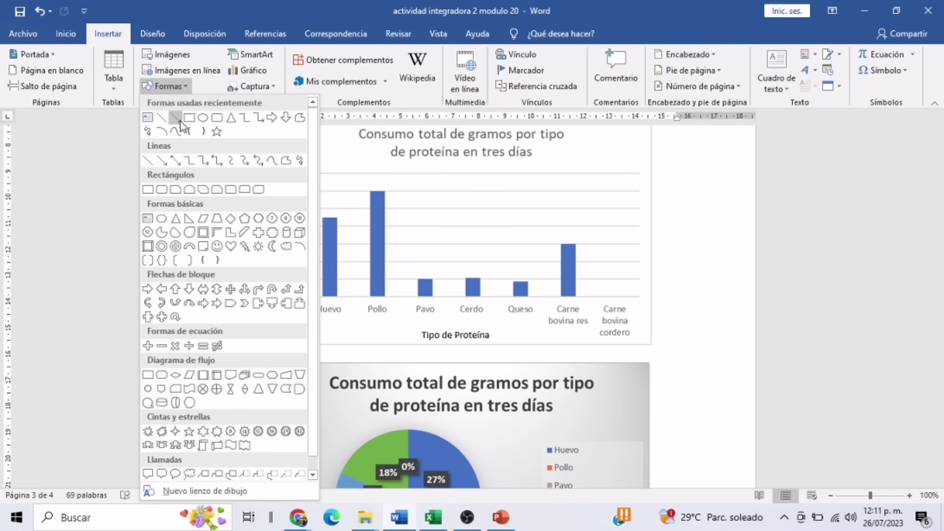
{"action": "left_click", "coordinate": [167, 124]}
{"action": "left_click_drag", "start_coordinate": [410, 336], "coordinate": [305, 335]}
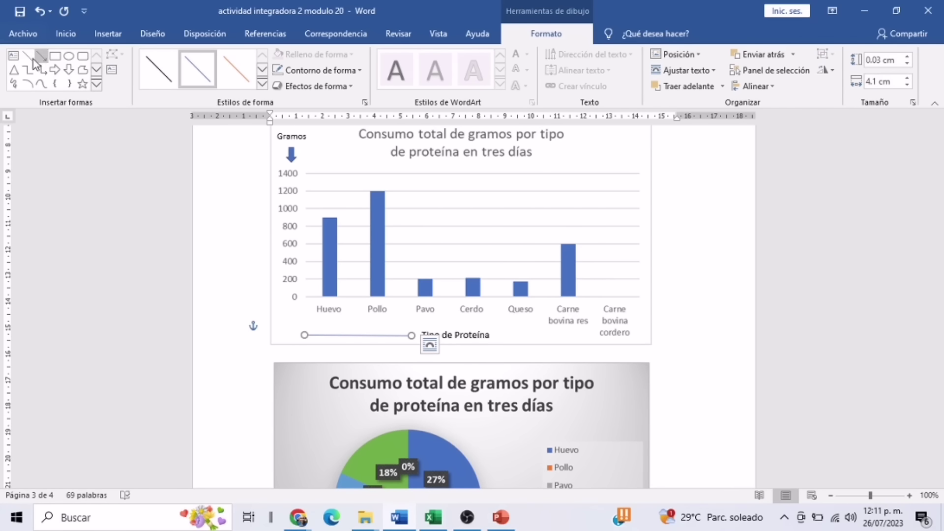
Draw a vertical line about 1.06 cm high rising from the left end of the horizontal line and align it with that end
{"action": "left_click", "coordinate": [32, 58]}
{"action": "left_click_drag", "start_coordinate": [305, 334], "coordinate": [305, 308]}
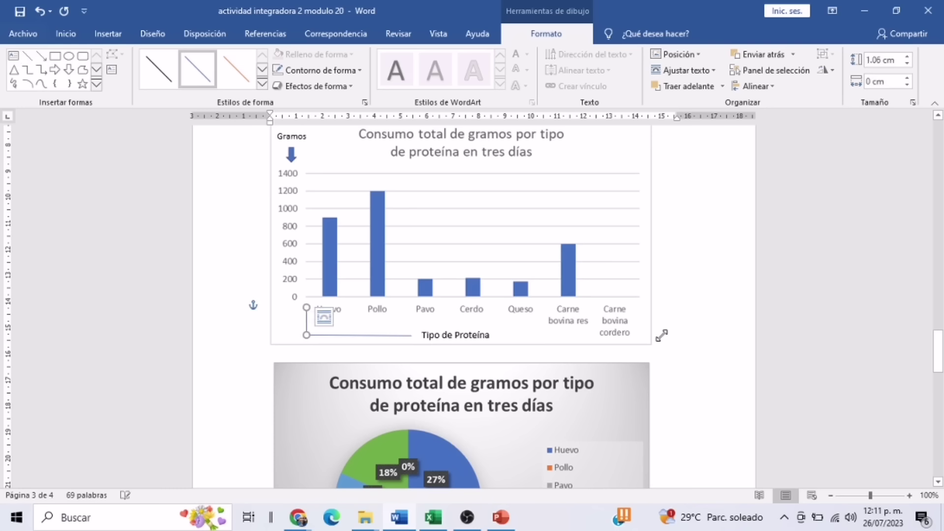
{"action": "left_click", "coordinate": [788, 348]}
{"action": "left_click", "coordinate": [307, 313]}
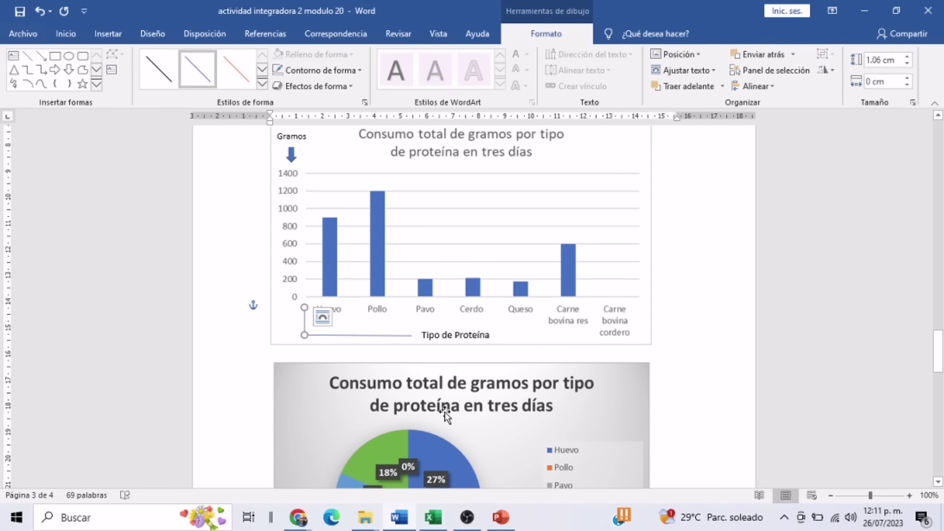
{"action": "left_click", "coordinate": [714, 376]}
Duplicate the horizontal line and place the copy to the right of the Tipo de Proteína label, below Carne bovina cordero
{"action": "left_click", "coordinate": [408, 336]}
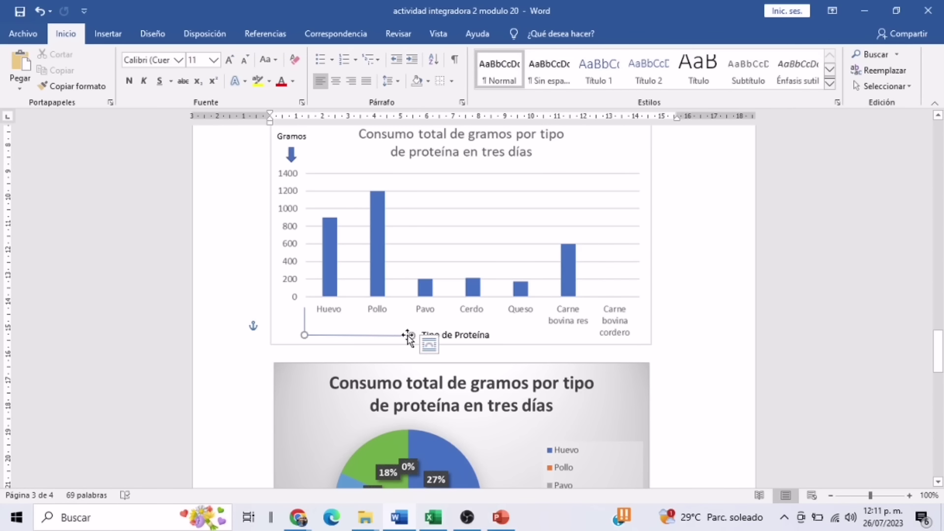
{"action": "key", "text": "ctrl+v"}
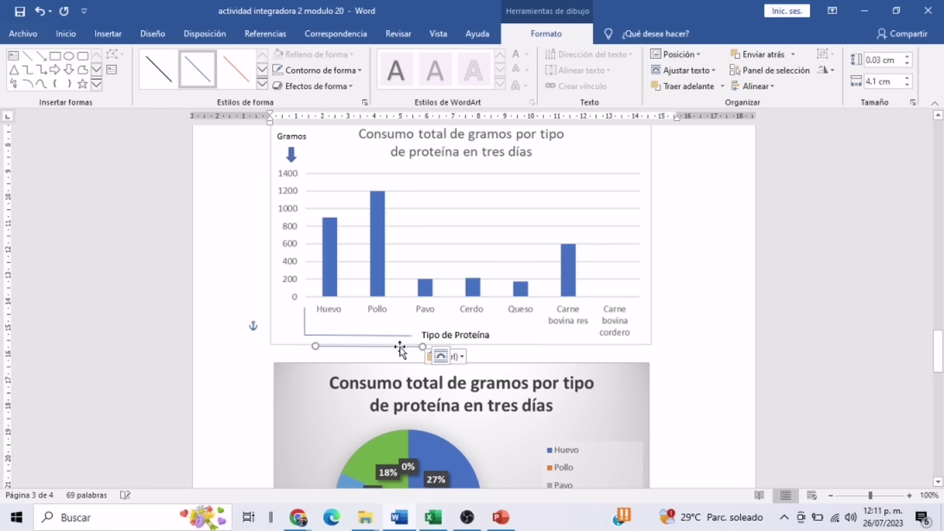
{"action": "left_click_drag", "start_coordinate": [400, 349], "coordinate": [611, 340]}
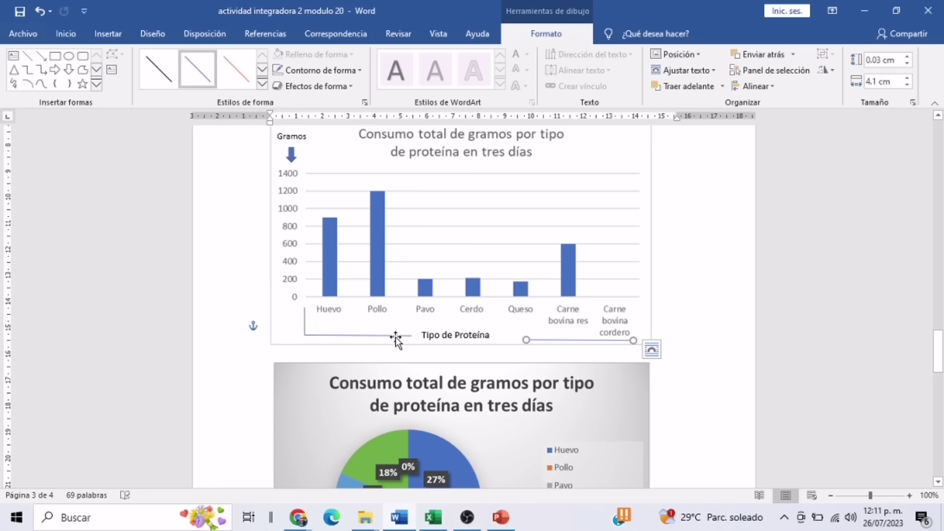
Lower the left horizontal line to the level of the right one and extend the vertical line down to about 1.16 cm
{"action": "left_click_drag", "start_coordinate": [396, 336], "coordinate": [395, 341]}
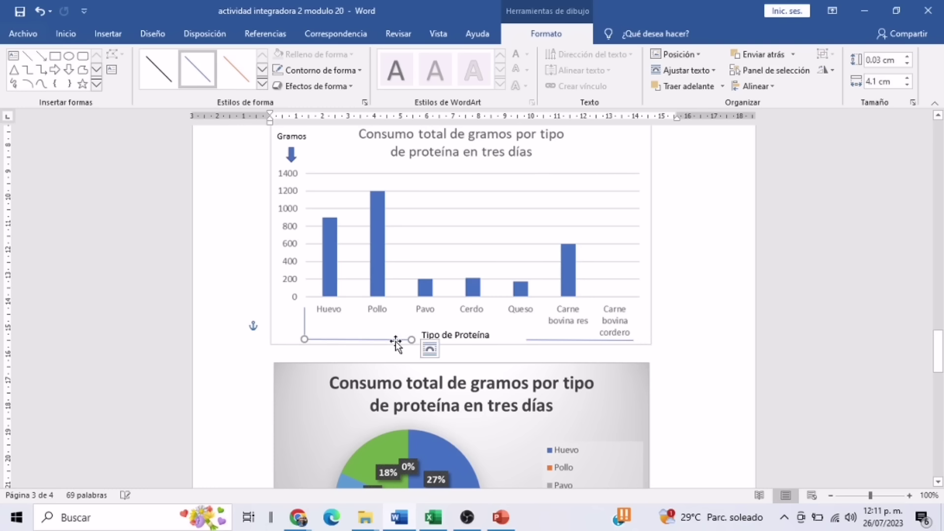
{"action": "left_click", "coordinate": [305, 322]}
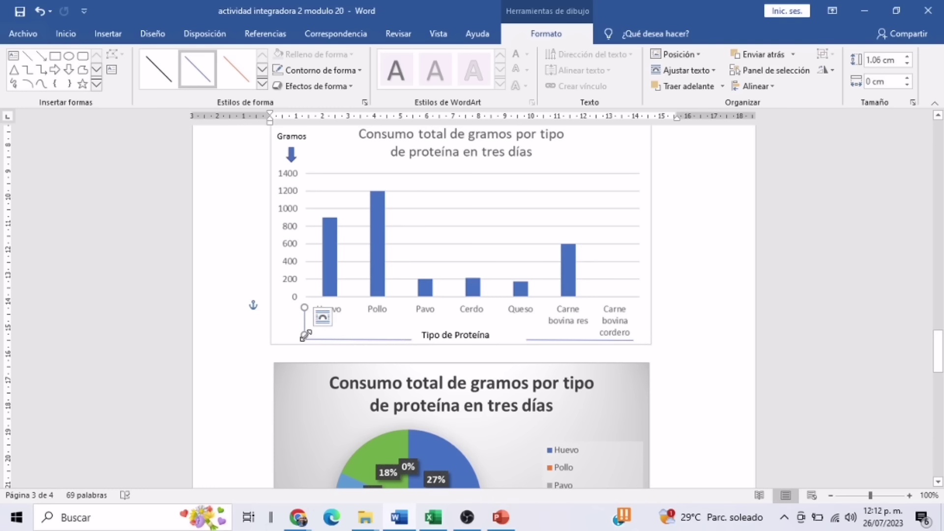
{"action": "left_click_drag", "start_coordinate": [304, 334], "coordinate": [304, 339]}
{"action": "left_click", "coordinate": [238, 374]}
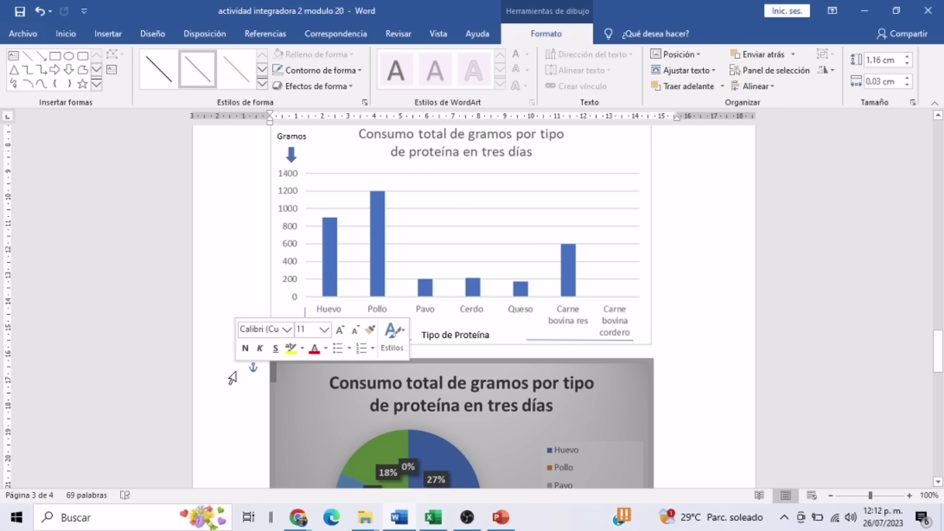
Close the bracket's left corner by straightening and extending the vertical line and nudging the horizontal line down to its lower end
{"action": "left_click", "coordinate": [407, 313]}
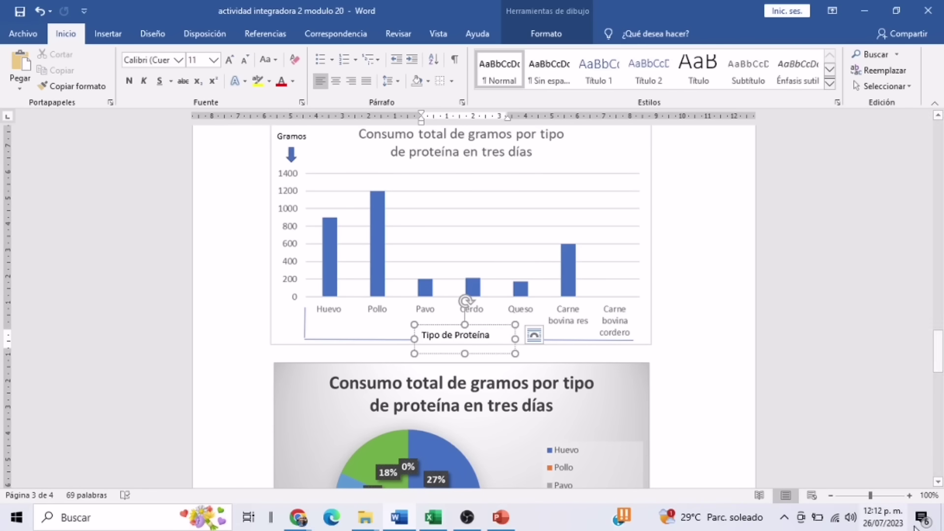
{"action": "left_click", "coordinate": [909, 495]}
{"action": "left_click", "coordinate": [909, 495]}
{"action": "left_click", "coordinate": [909, 495]}
{"action": "left_click", "coordinate": [909, 495]}
{"action": "left_click", "coordinate": [909, 495]}
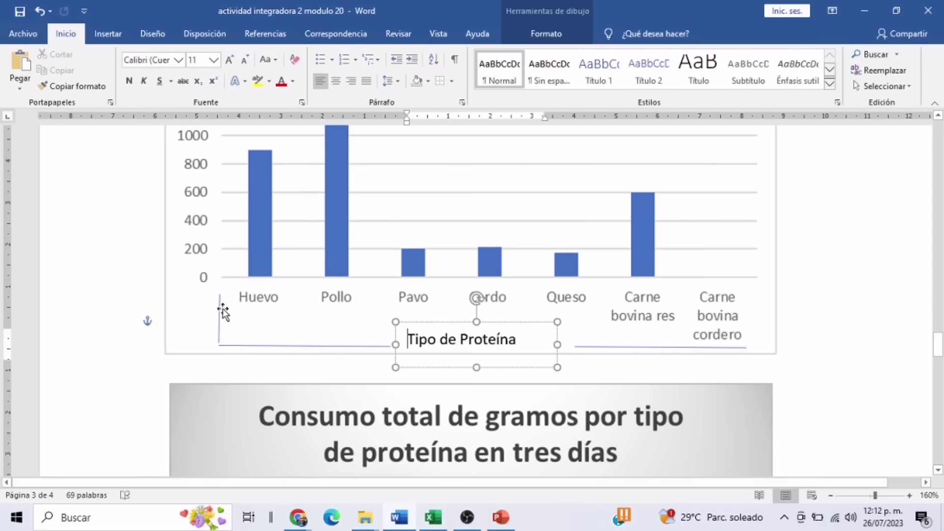
{"action": "left_click", "coordinate": [221, 310]}
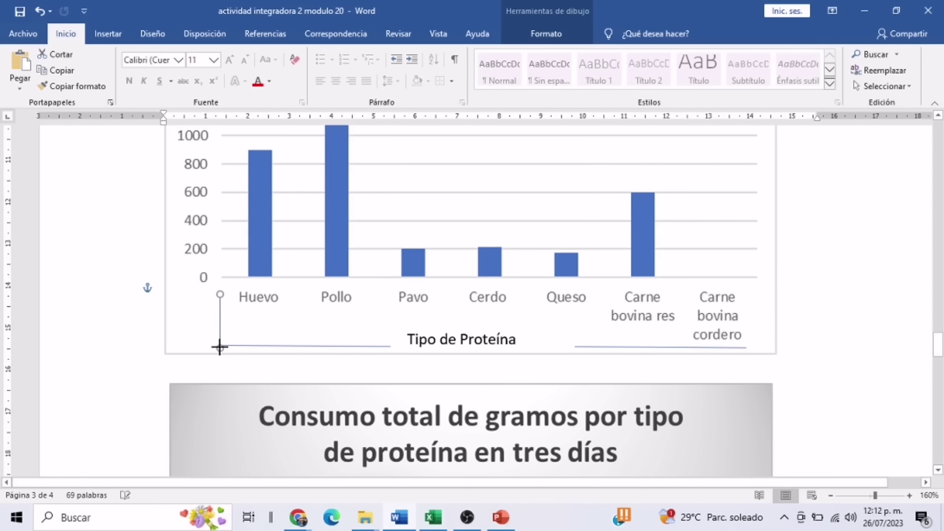
{"action": "left_click_drag", "start_coordinate": [219, 345], "coordinate": [202, 375]}
{"action": "left_click", "coordinate": [253, 354]}
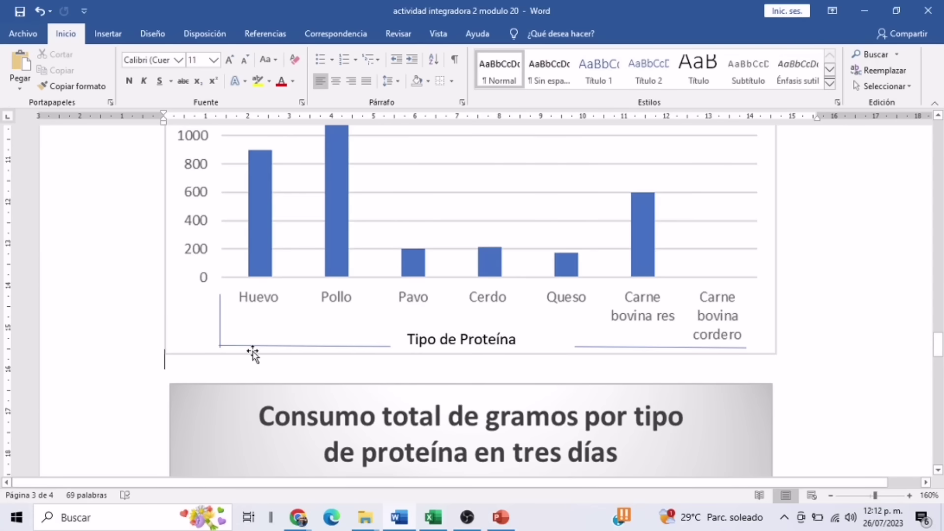
{"action": "left_click_drag", "start_coordinate": [256, 347], "coordinate": [255, 350]}
{"action": "left_click", "coordinate": [229, 372]}
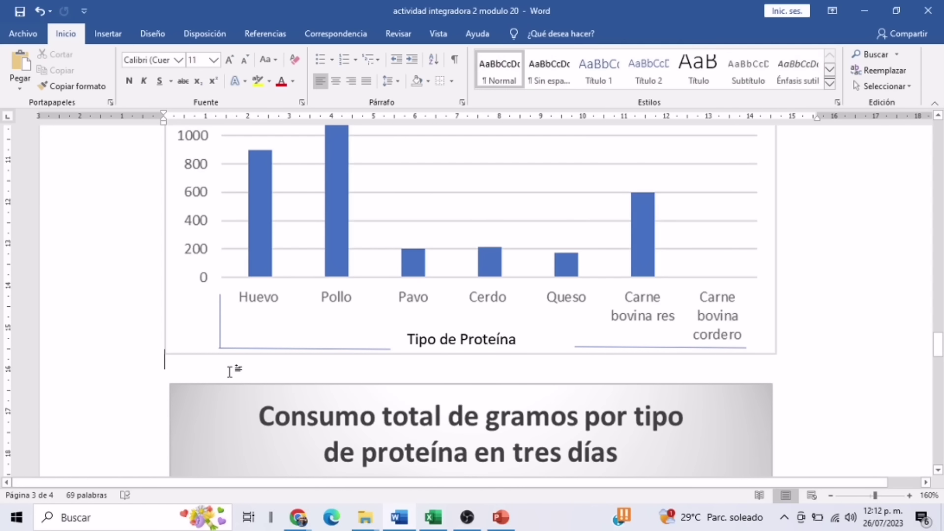
{"action": "left_click", "coordinate": [217, 328]}
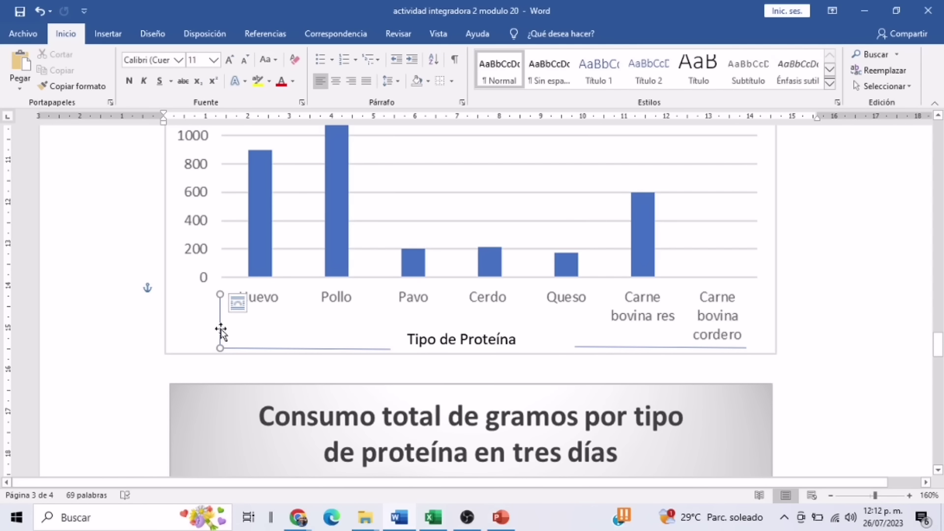
{"action": "left_click", "coordinate": [106, 392]}
Lengthen the right horizontal line to the end of the chart's plot area and duplicate the bracket's left vertical line
{"action": "left_click", "coordinate": [679, 348]}
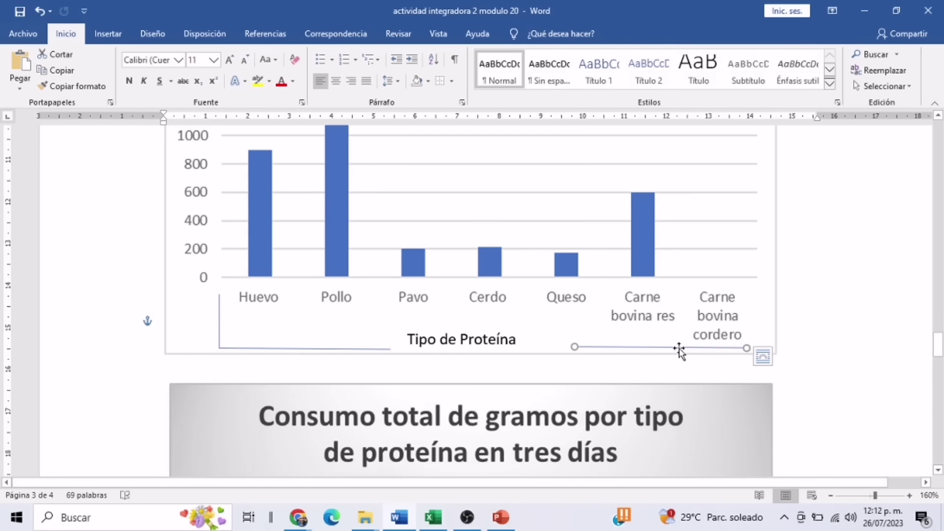
{"action": "left_click_drag", "start_coordinate": [746, 348], "coordinate": [755, 348]}
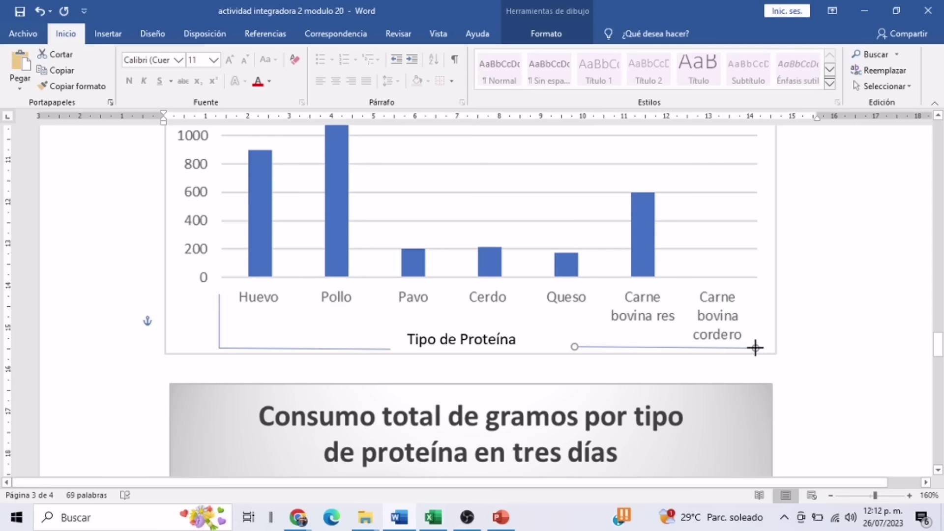
{"action": "left_click", "coordinate": [219, 319]}
{"action": "left_click_drag", "start_coordinate": [219, 320], "coordinate": [531, 310]}
{"action": "key", "text": "ctrl+z"}
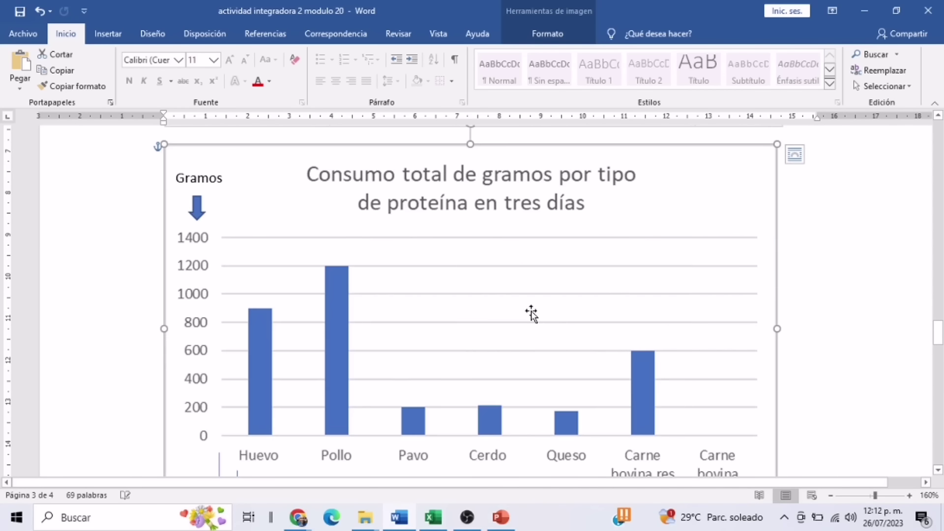
{"action": "scroll", "coordinate": [939, 333], "scroll_direction": "down", "scroll_amount": 5}
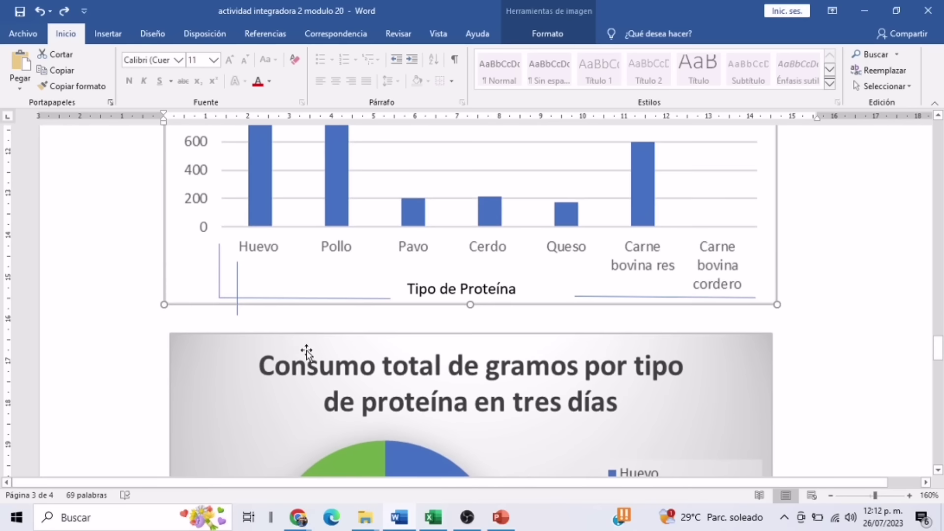